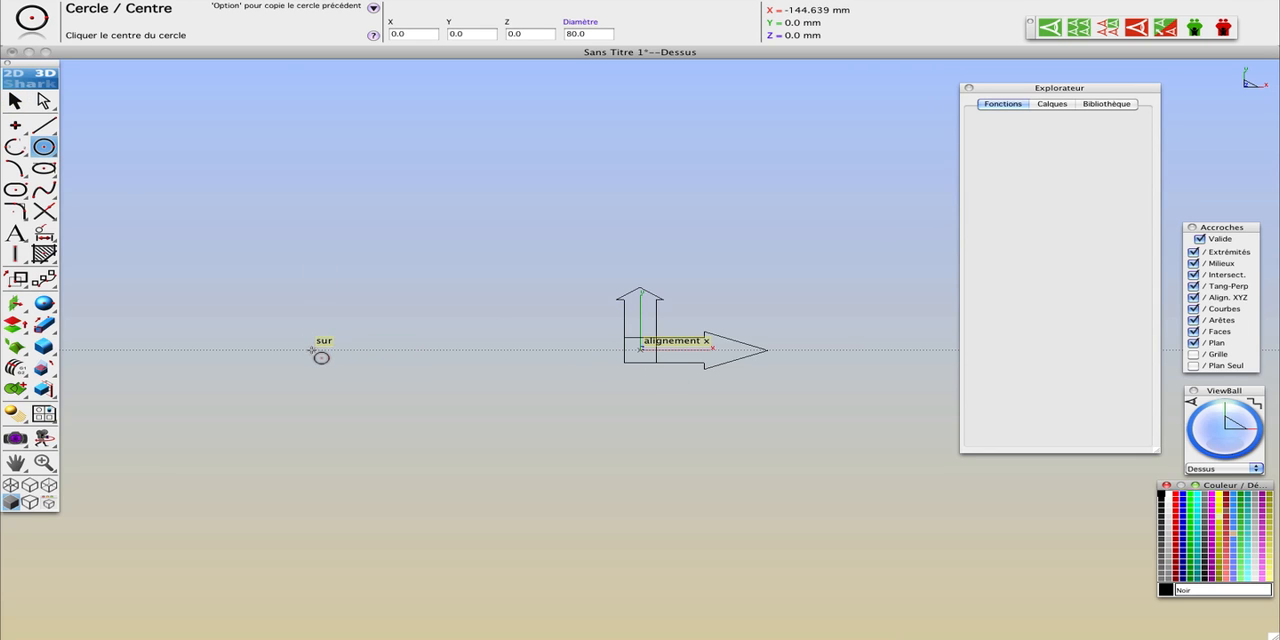
Step: Draw a centre circle on the X axis at X about -144.6 mm and set its diameter to 80
click(312, 349)
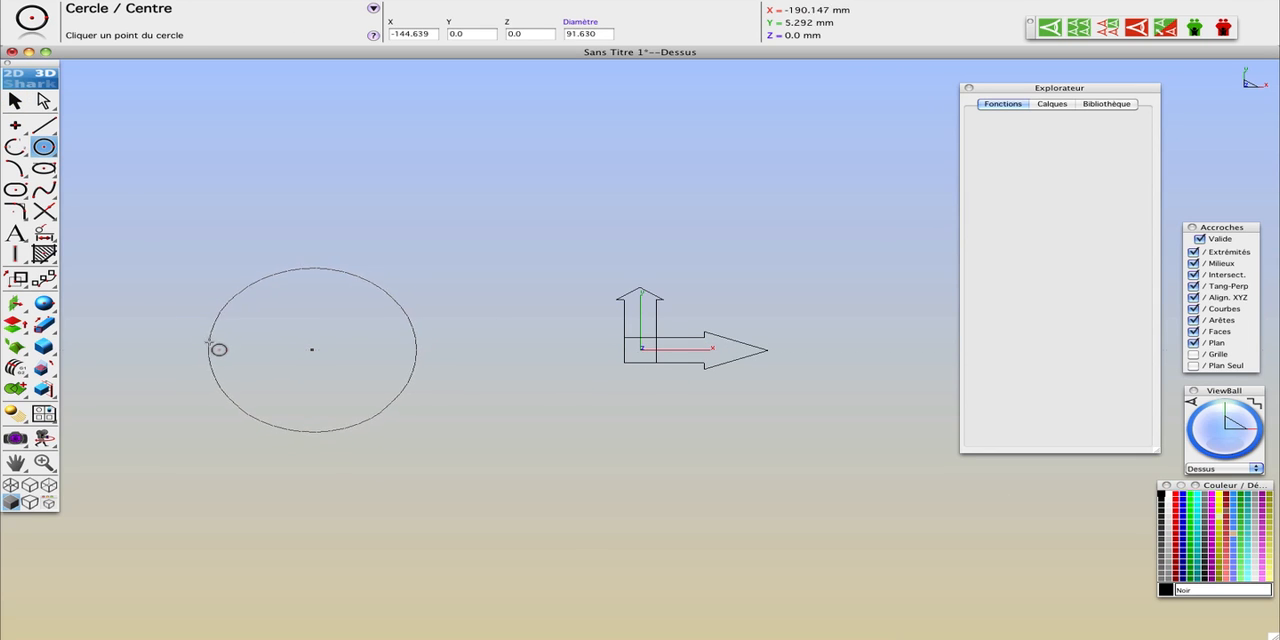
click(240, 349)
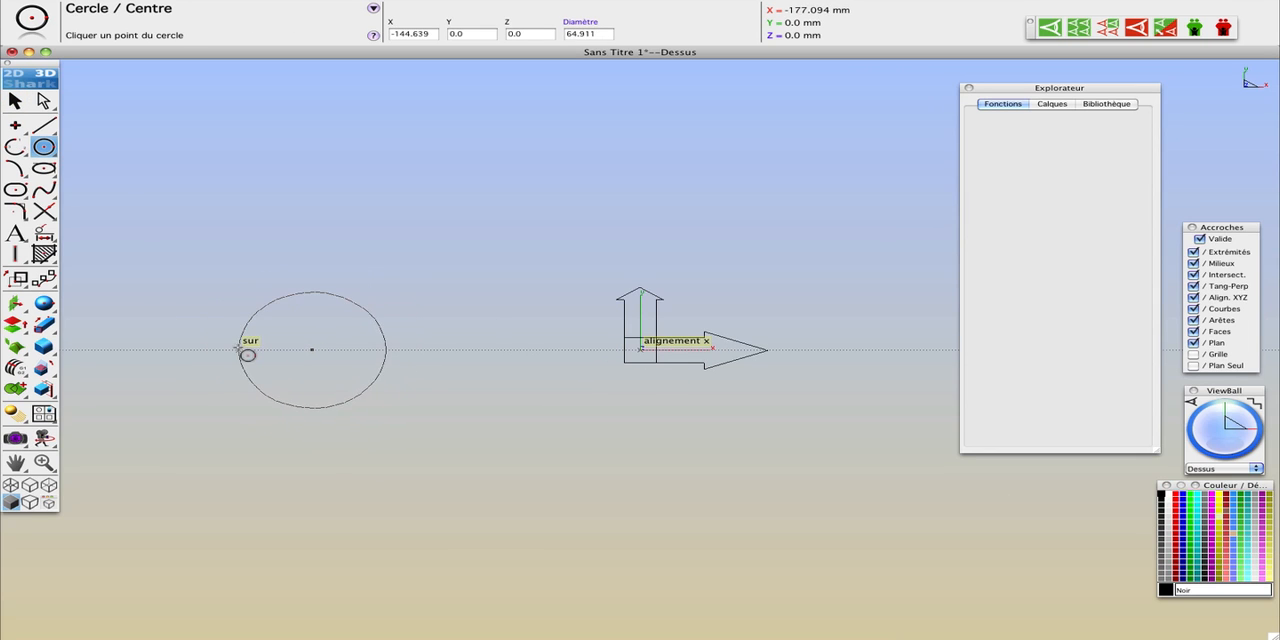
click(605, 35)
key(Return)
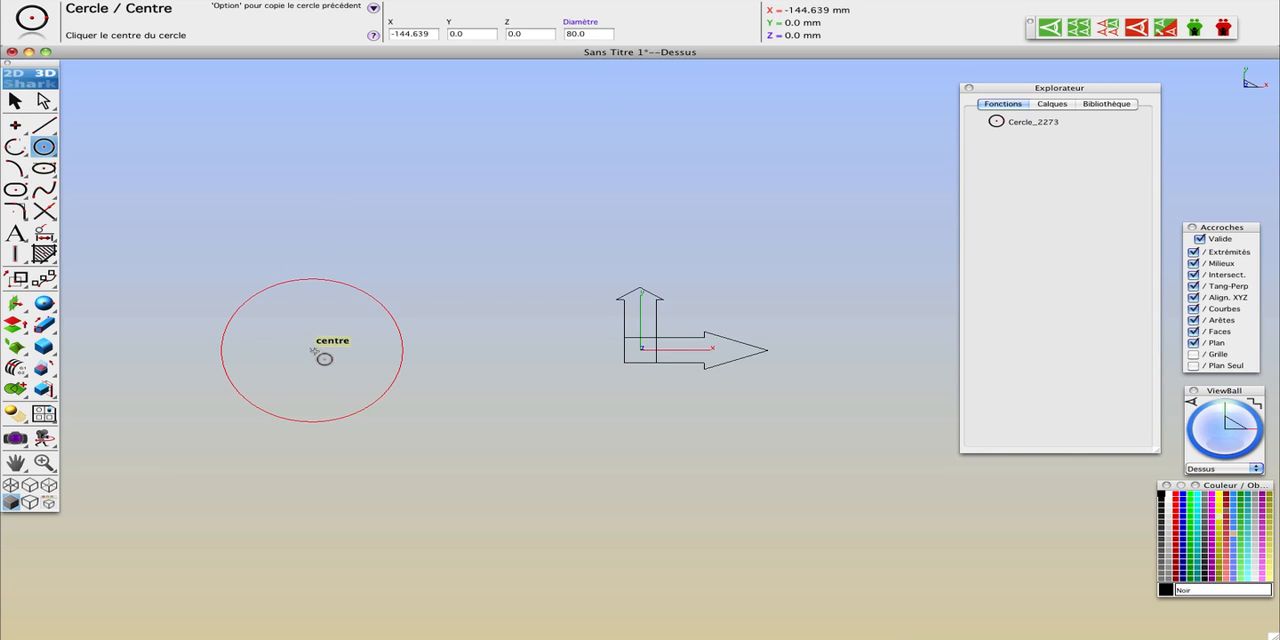
Step: Draw a concentric circle inside the 80 mm circle and set its diameter to 40
click(313, 356)
click(292, 322)
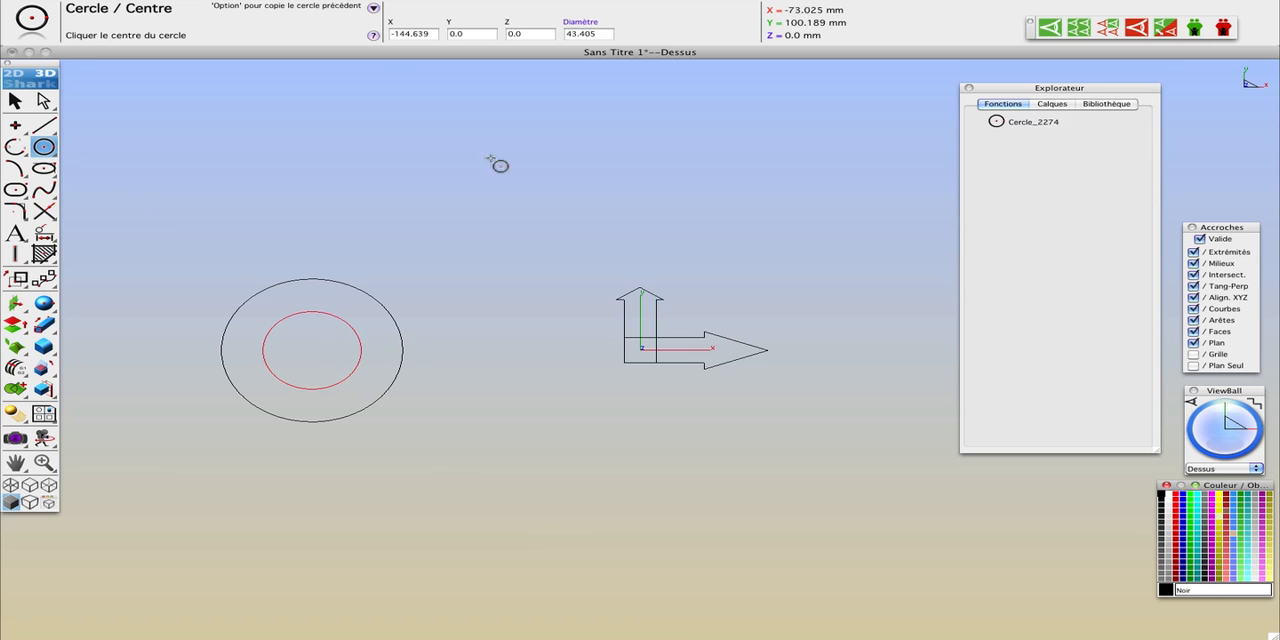
click(600, 36)
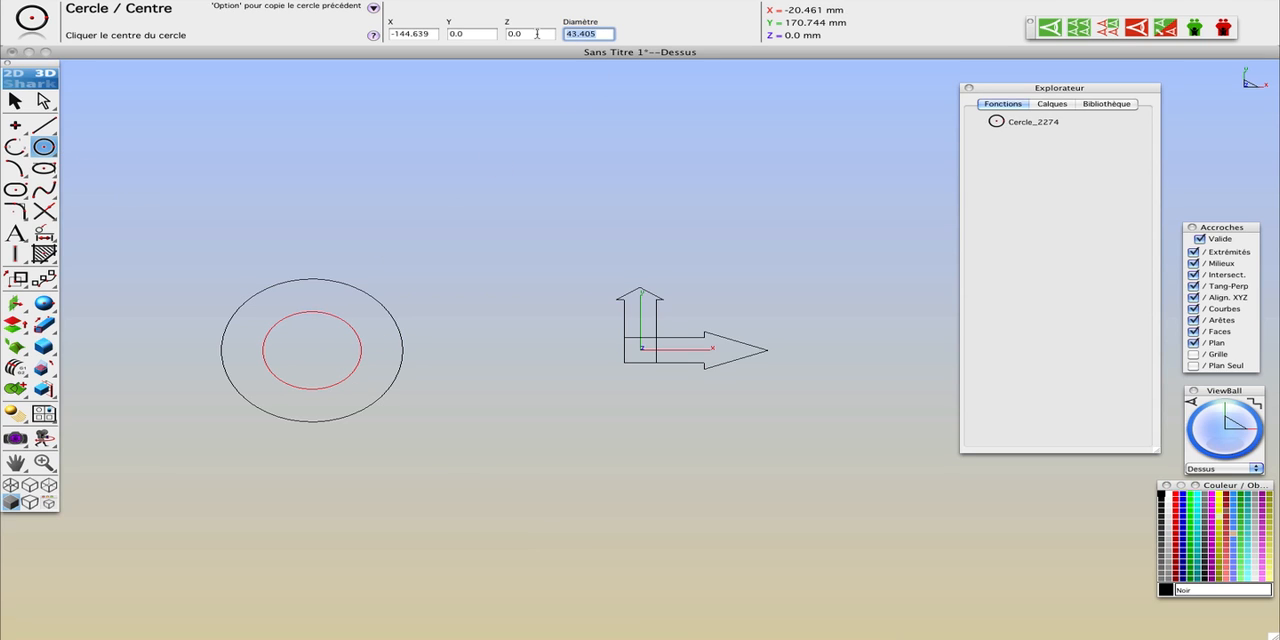
text(40)
key(Return)
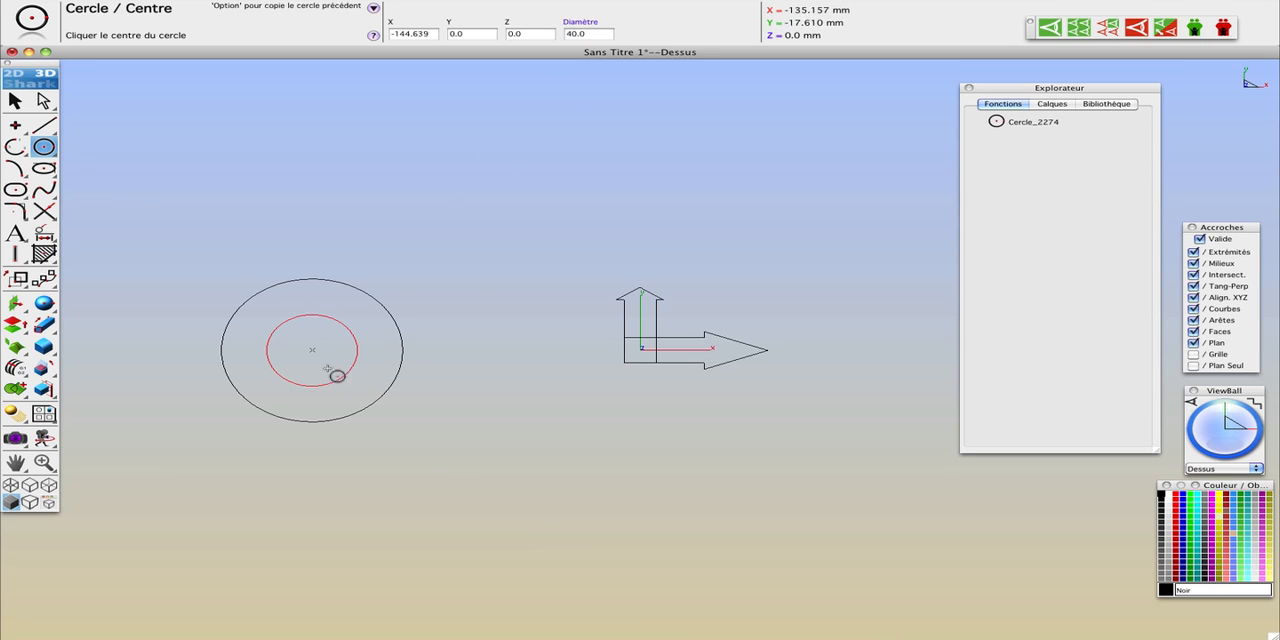
Step: Draw a second outer circle centred on the X axis at X about 56.4 mm and set its diameter to 120
click(767, 349)
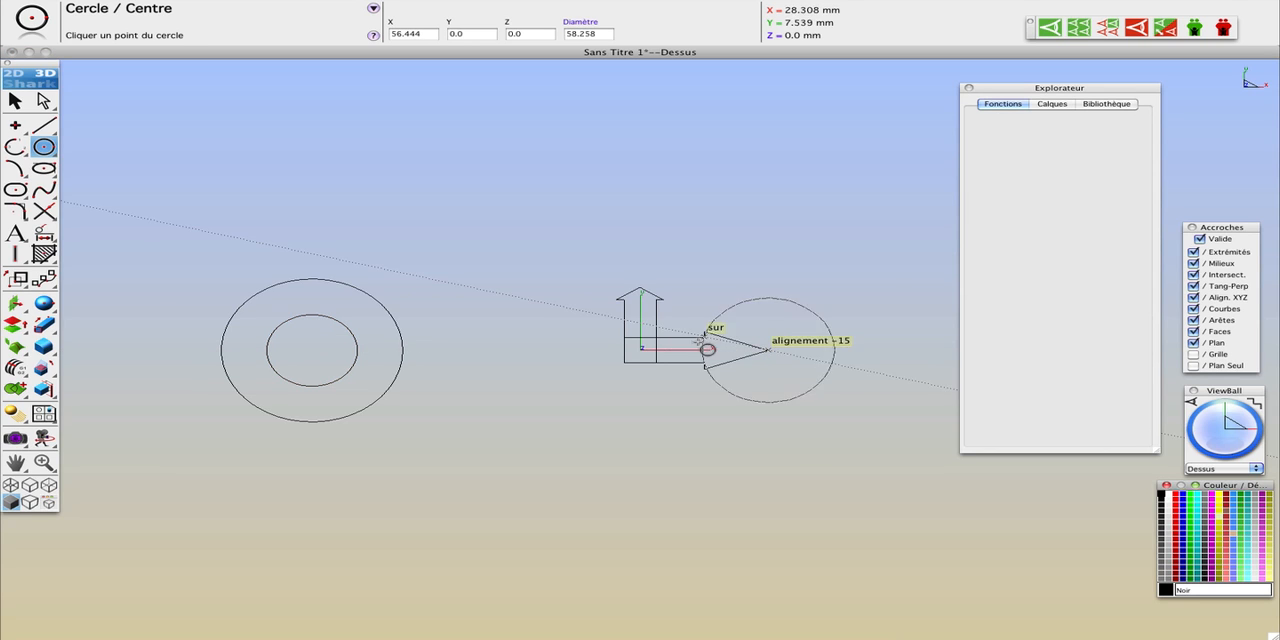
click(615, 337)
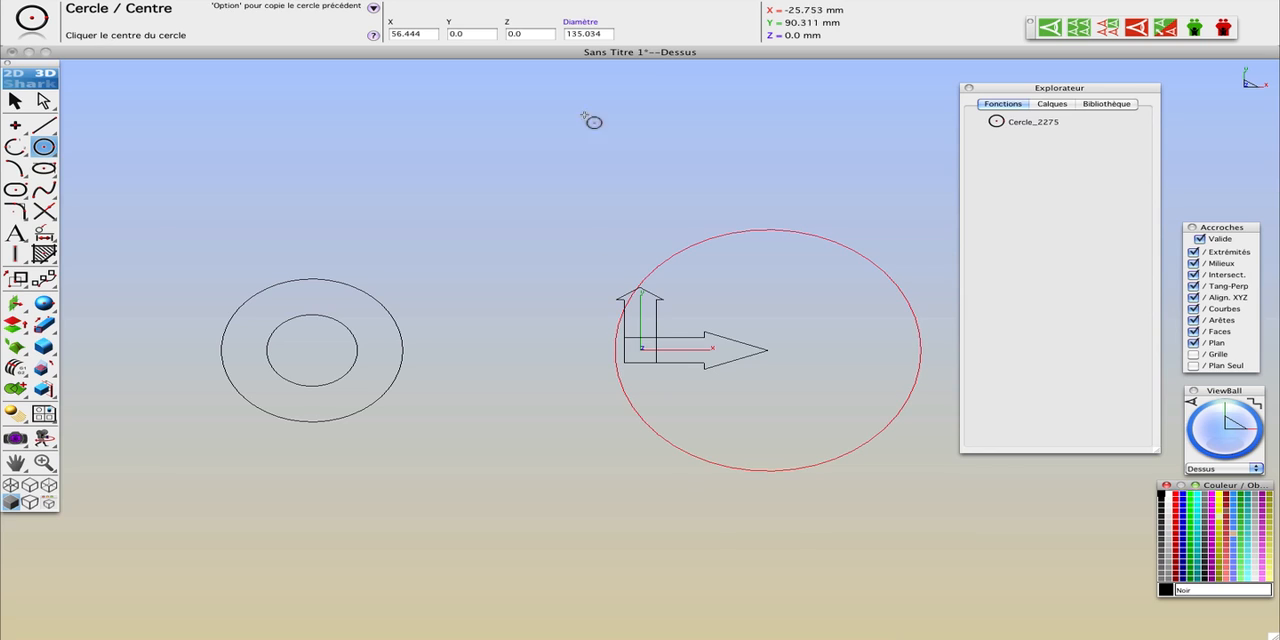
click(609, 34)
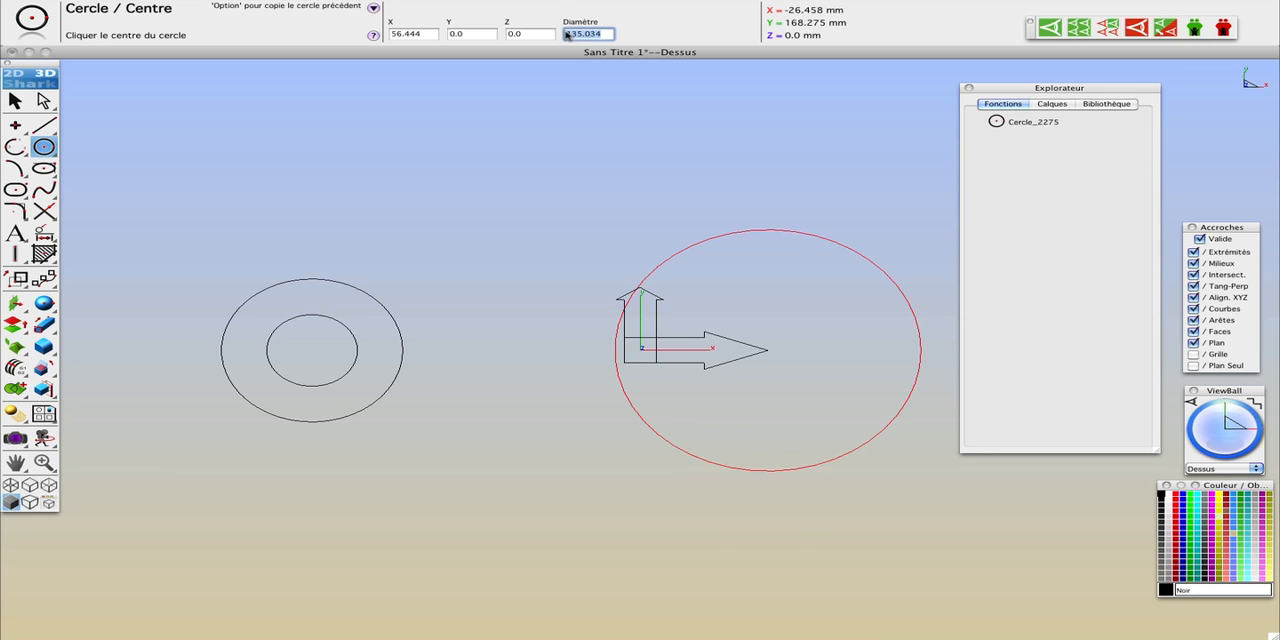
text(120)
key(Return)
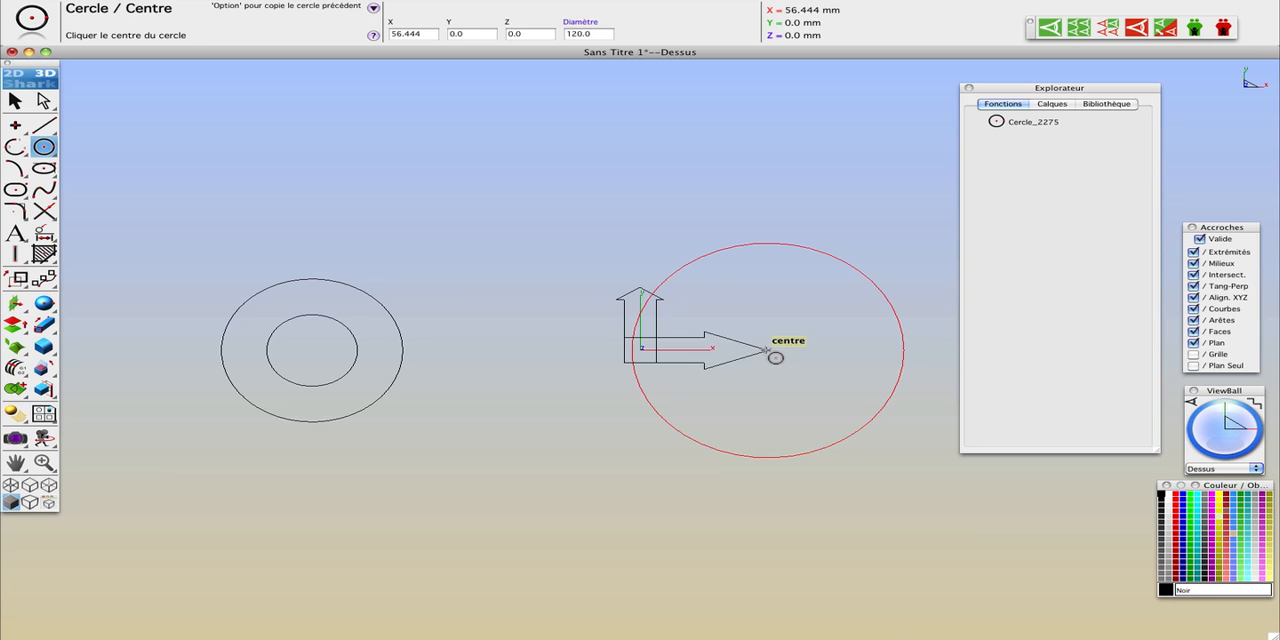
Step: Draw a concentric circle inside the 120 mm circle and set its diameter to 70
click(768, 351)
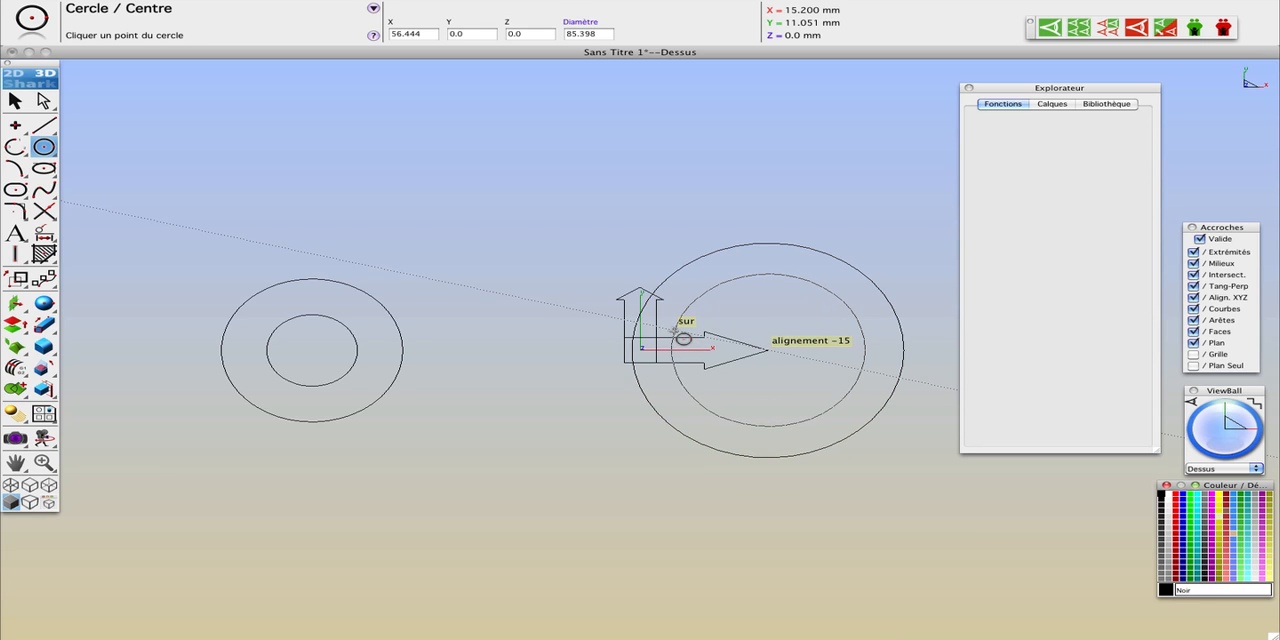
click(683, 338)
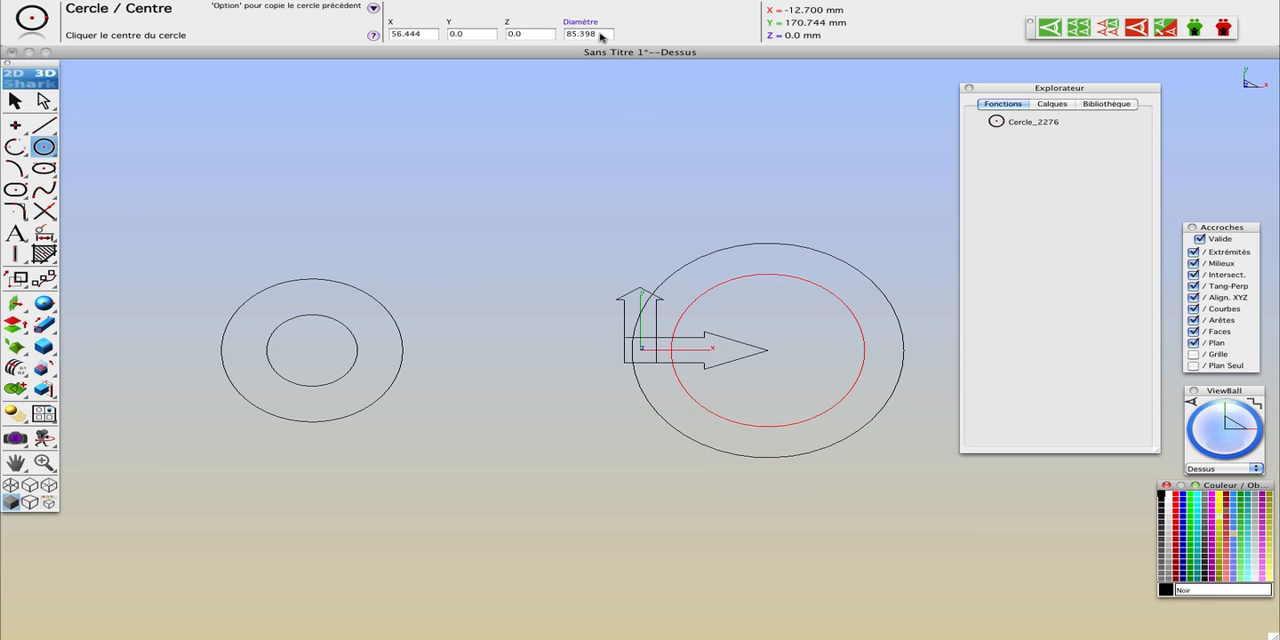
drag(601, 37, 562, 34)
text(70)
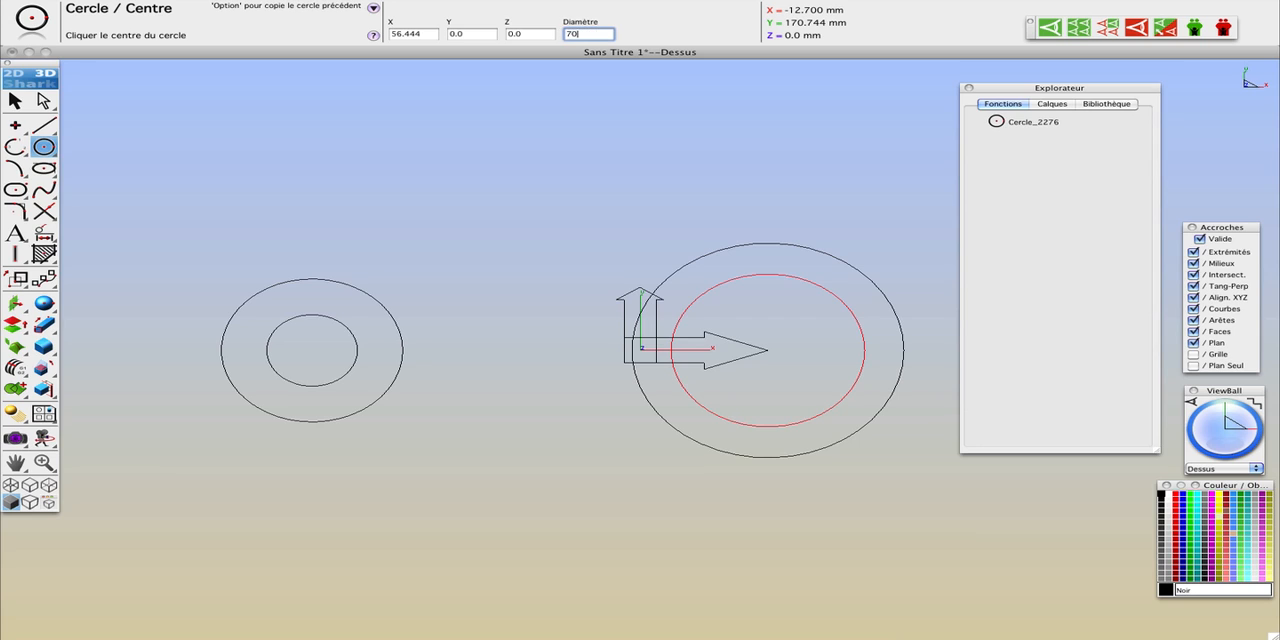
key(Return)
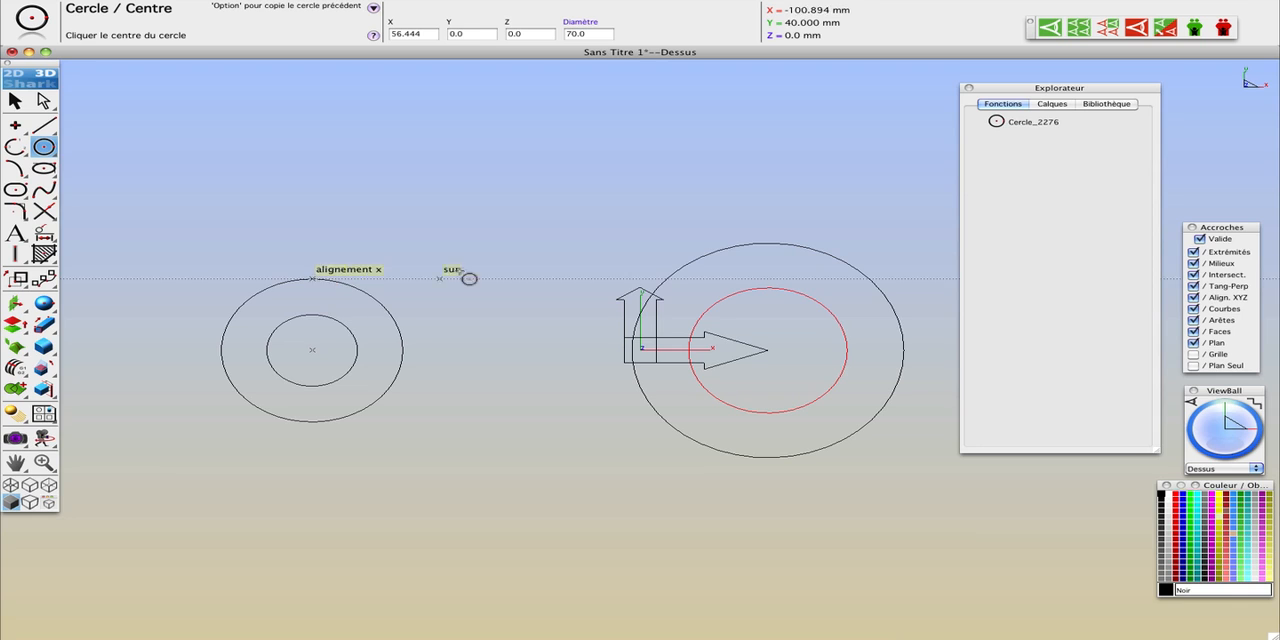
Step: Draw a line about 200 mm long tangent to the upper sides of the 80 mm and 120 mm circles
click(44, 125)
click(246, 299)
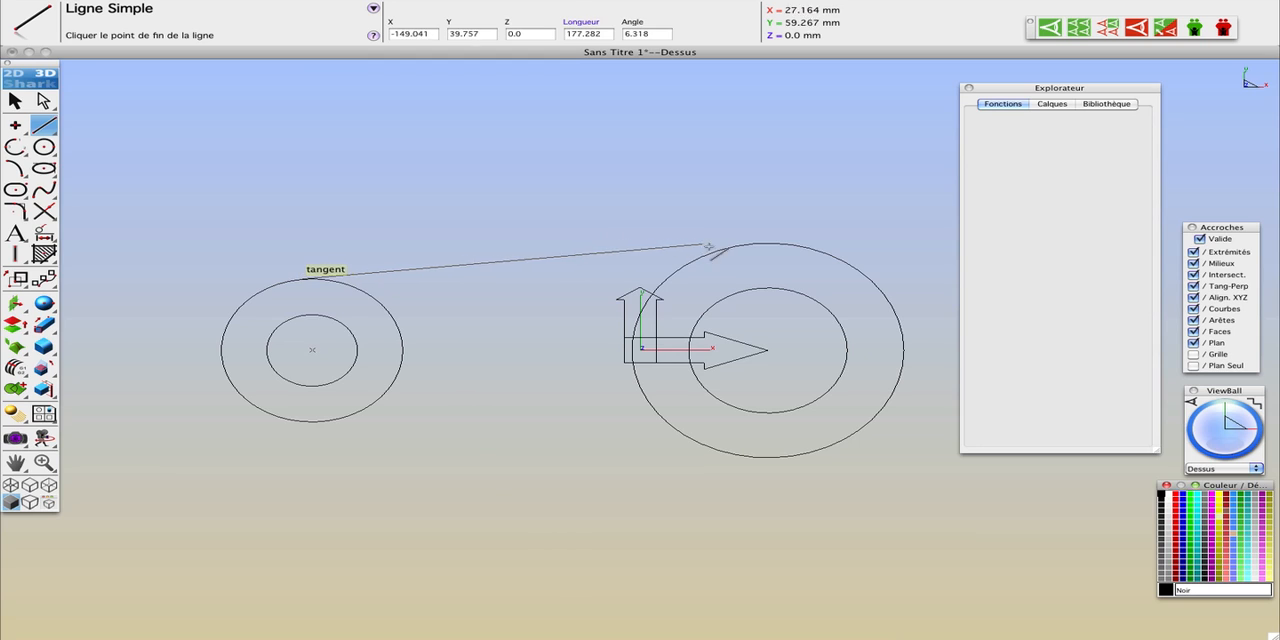
click(753, 244)
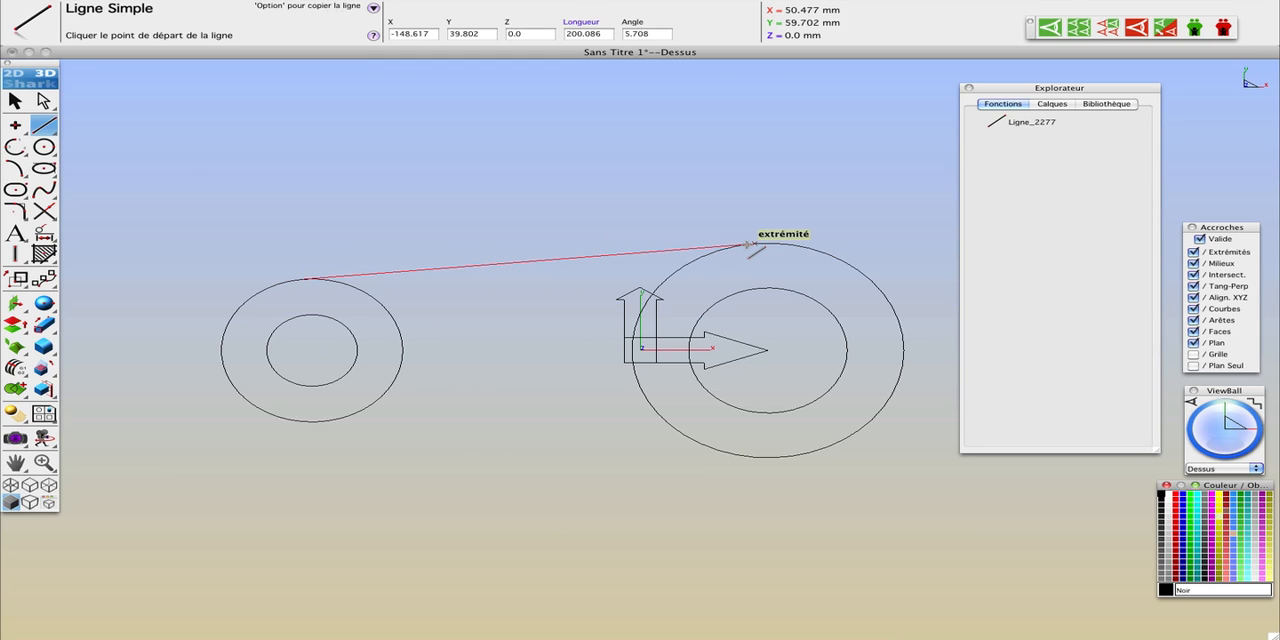
Step: Draw a three-point arc bowing inward between the upper tangent points of the two outer circles, with a radius of about 228 mm
click(15, 147)
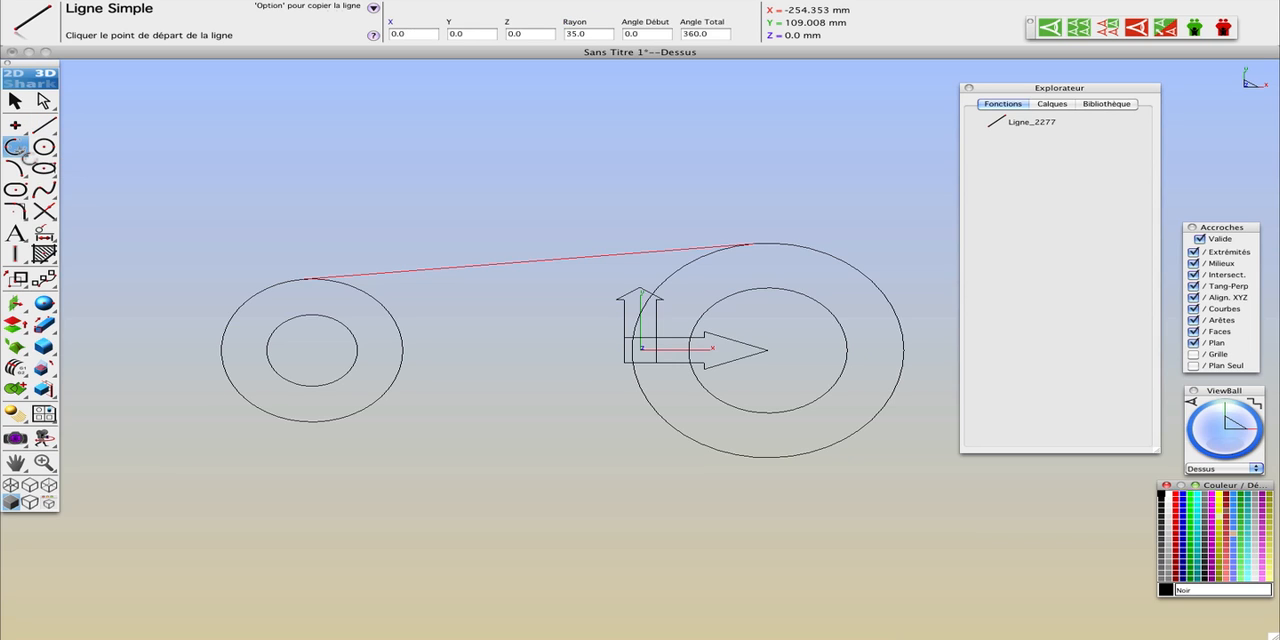
click(312, 280)
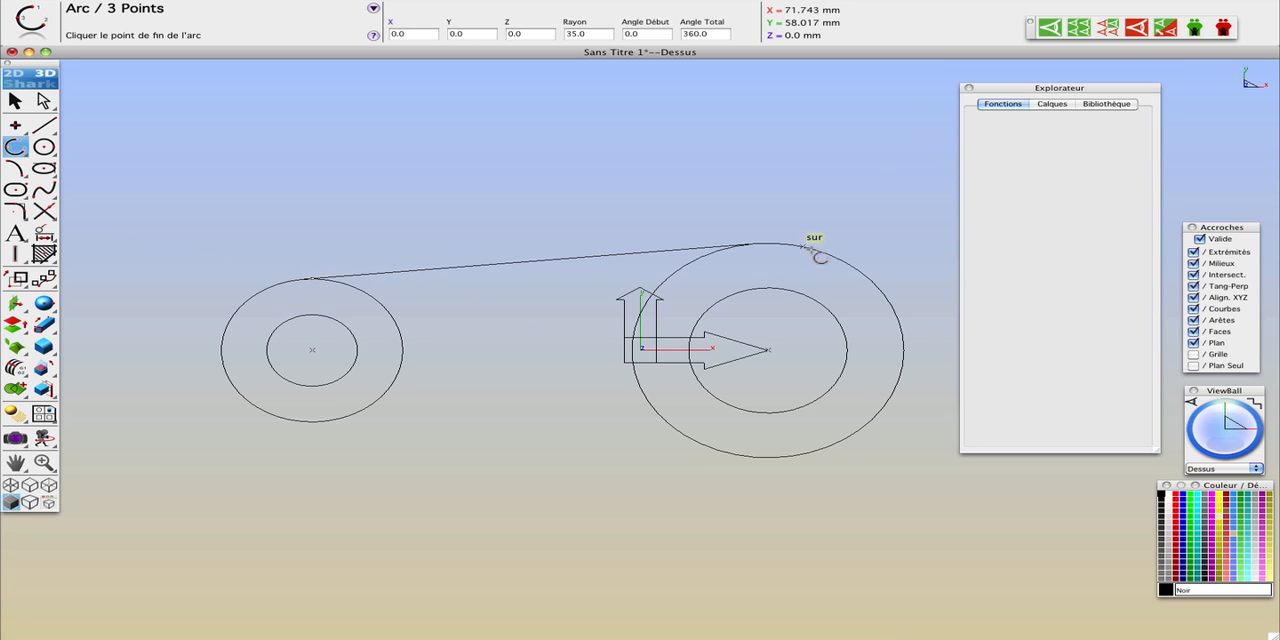
click(750, 244)
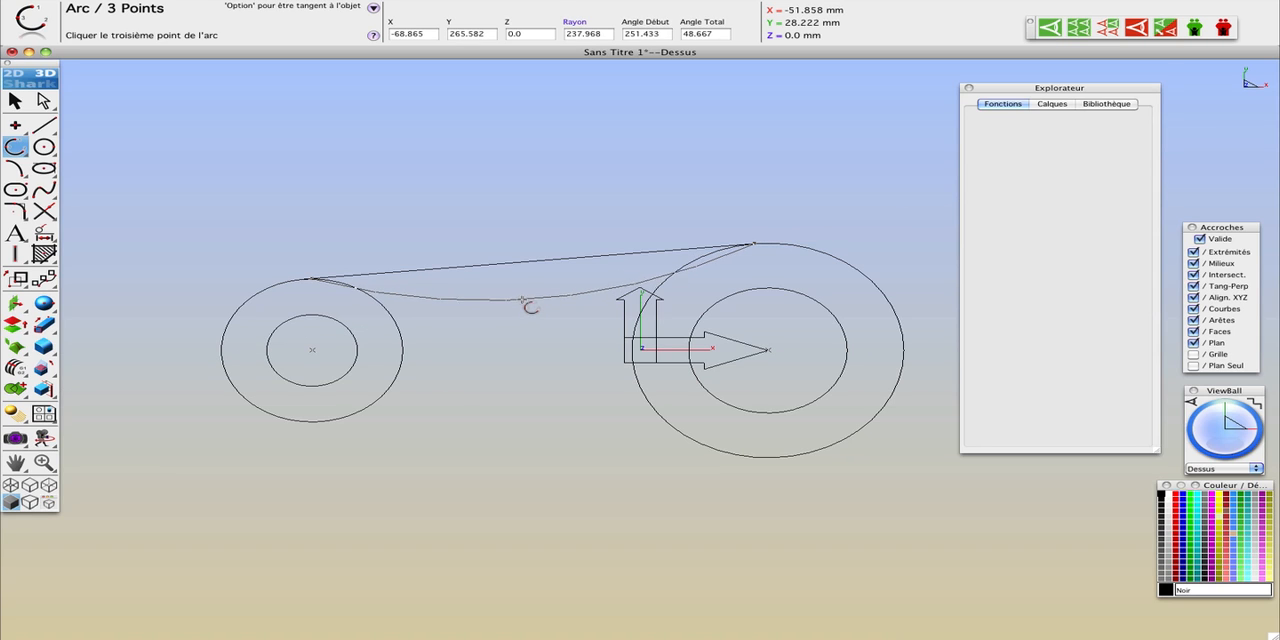
click(522, 300)
Step: Delete the straight tangent line above the arc
click(14, 100)
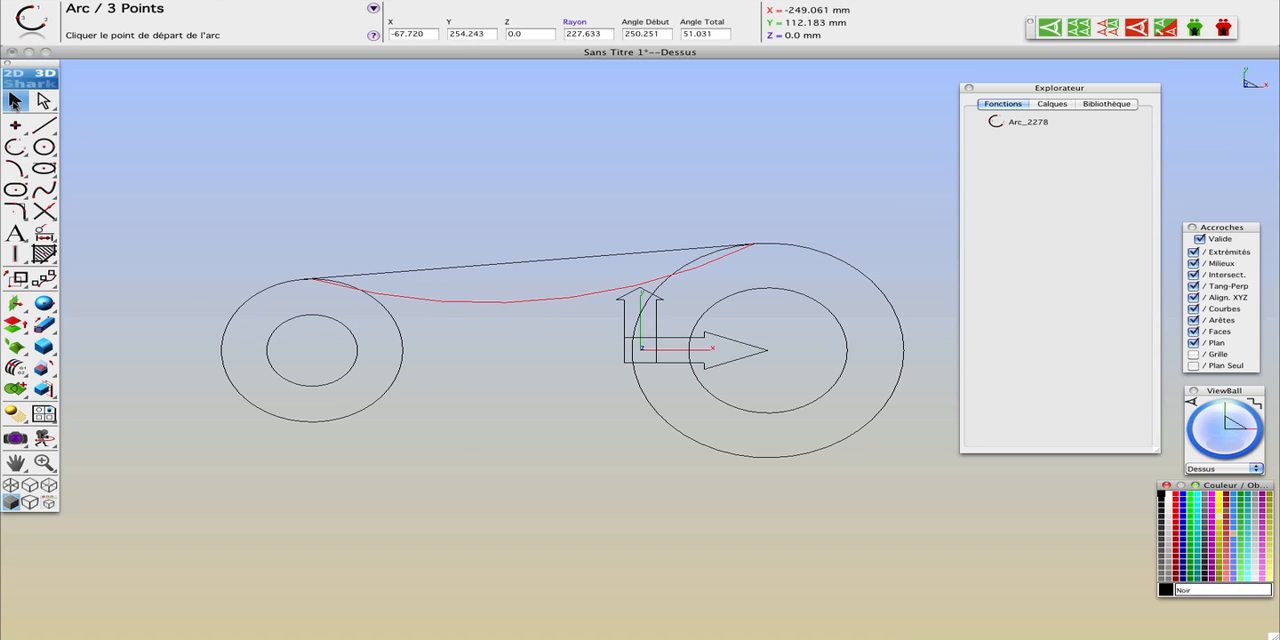
click(498, 266)
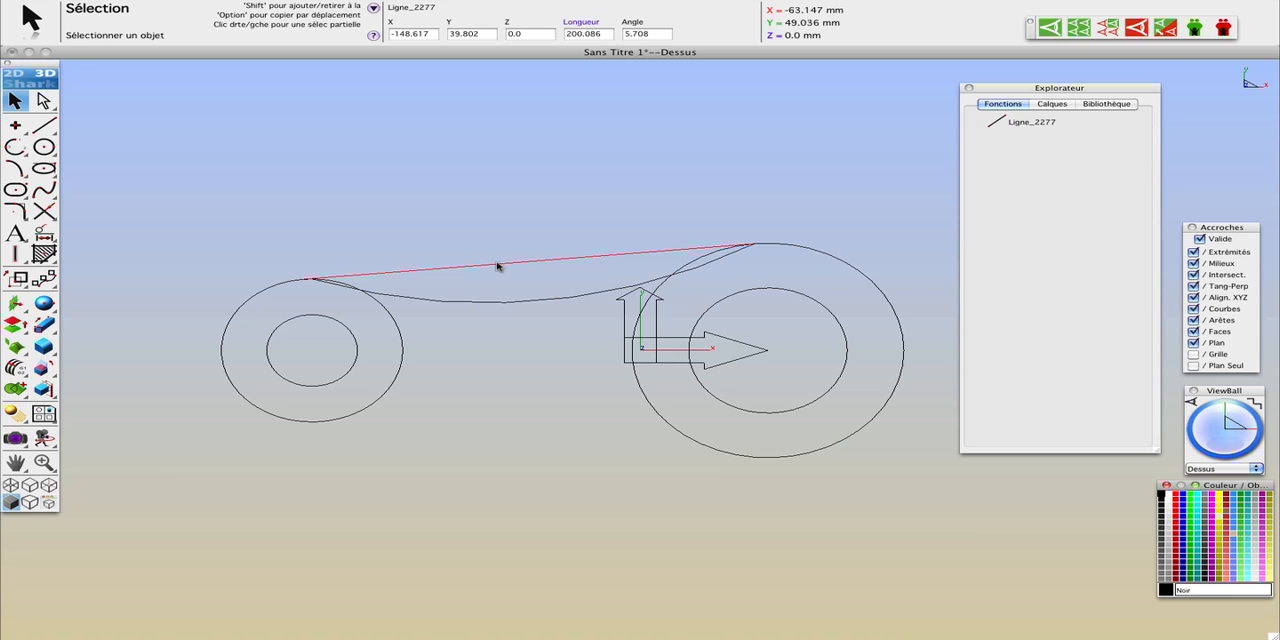
key(Delete)
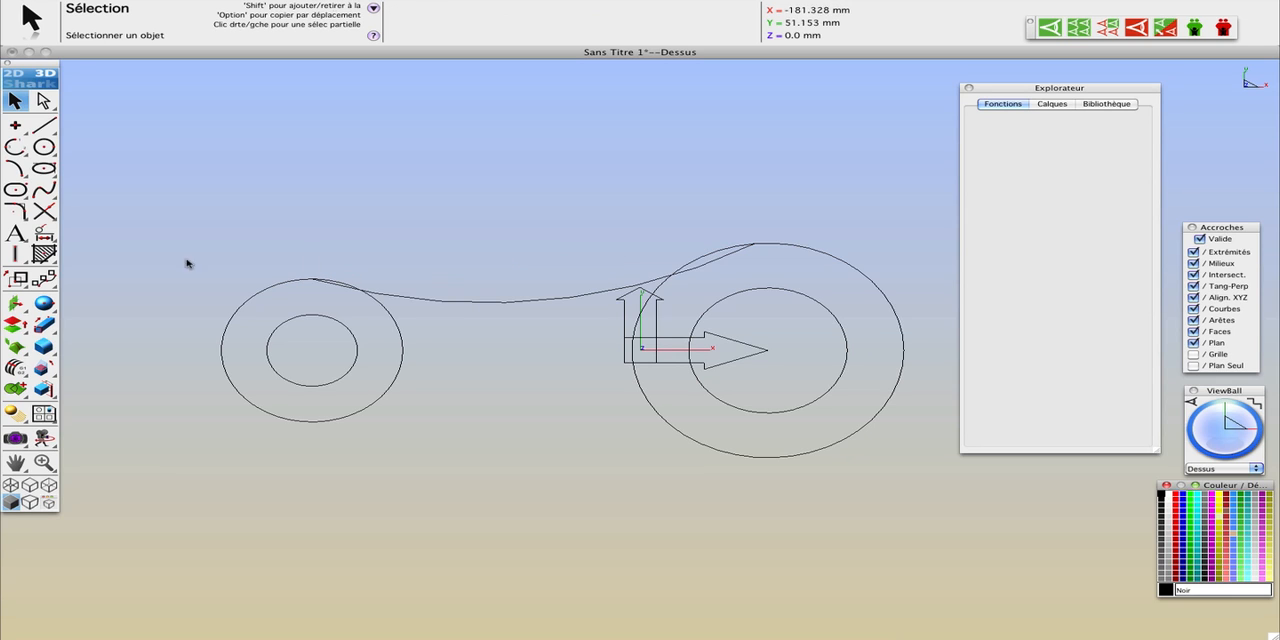
Step: Mirror a copy of the upper arc across the horizontal axis through the circle centres, using a two-point symmetry axis
click(408, 301)
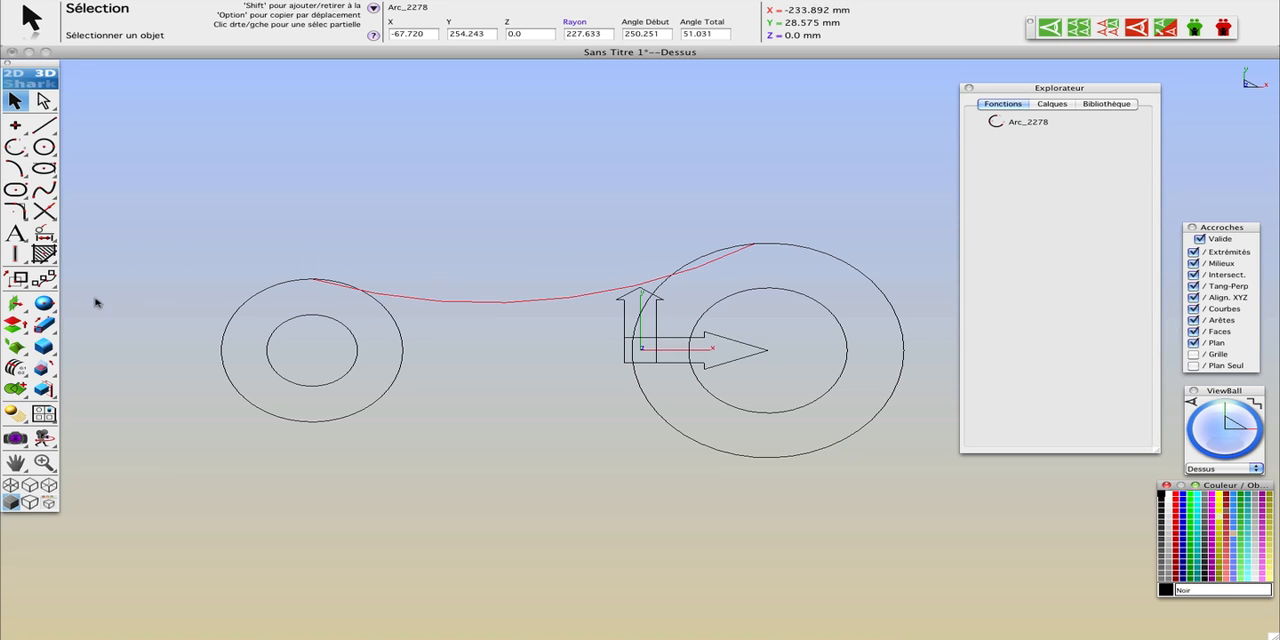
click(16, 279)
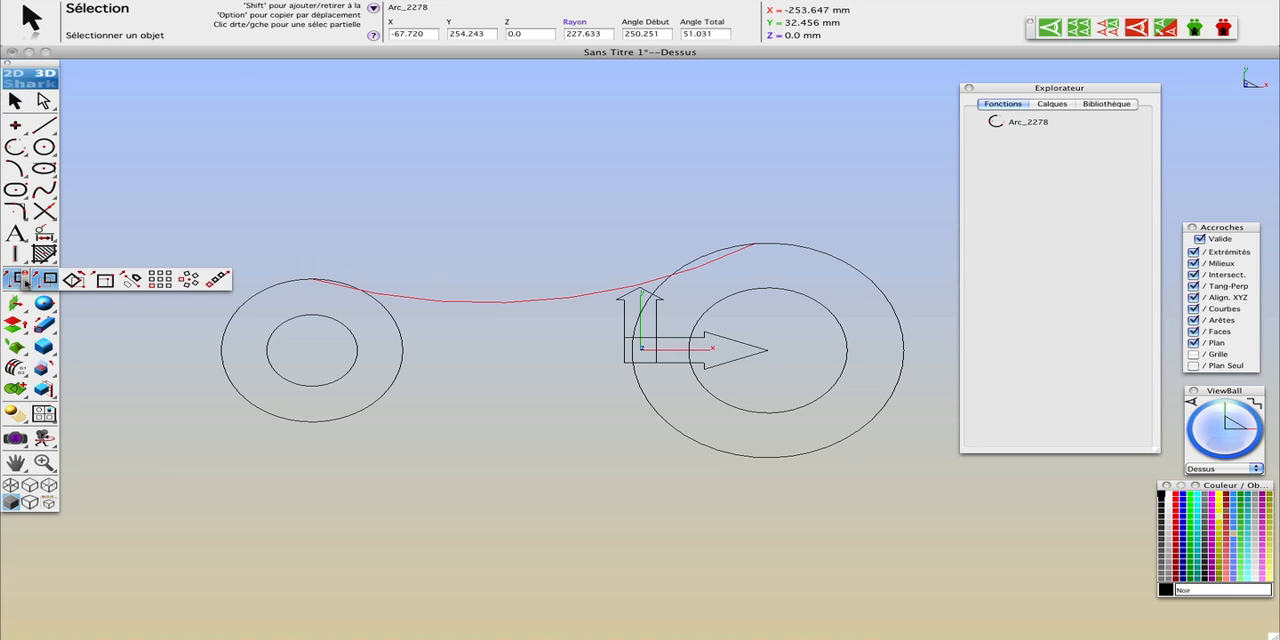
click(131, 280)
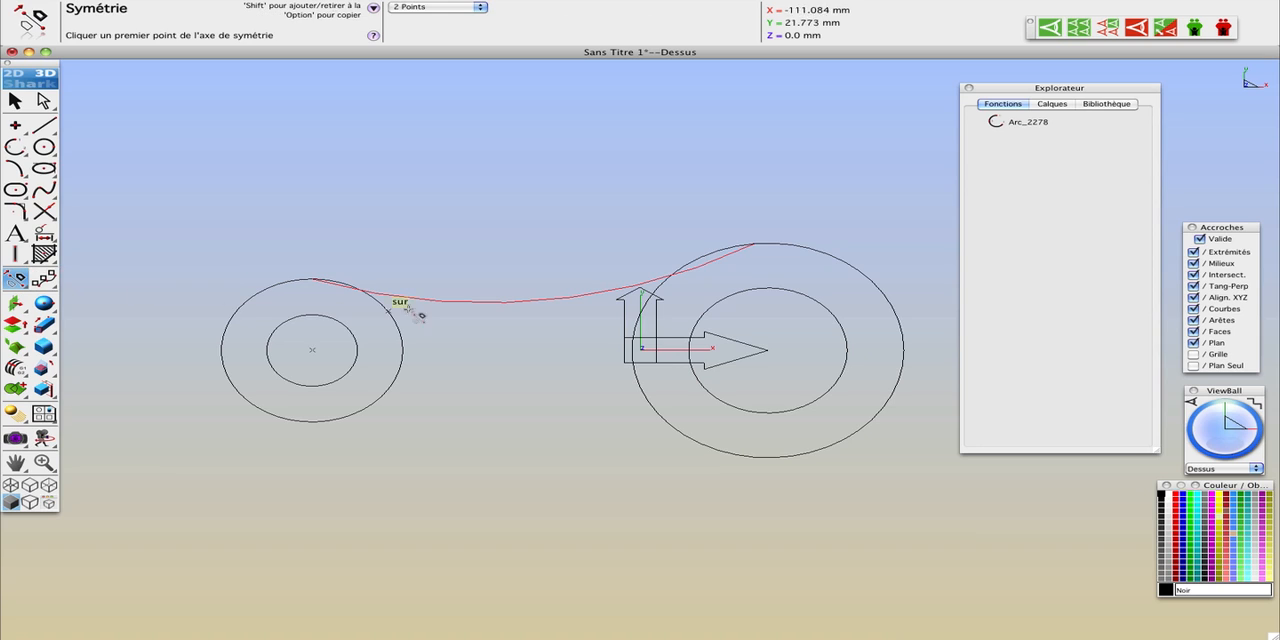
click(188, 349)
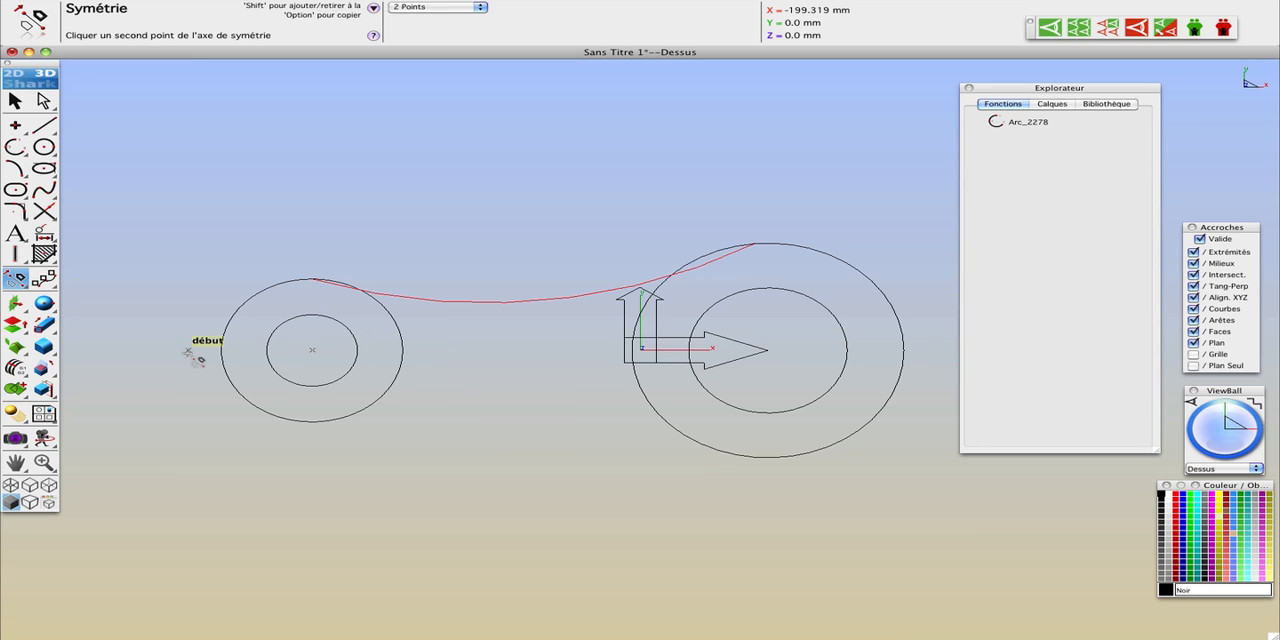
click(133, 350)
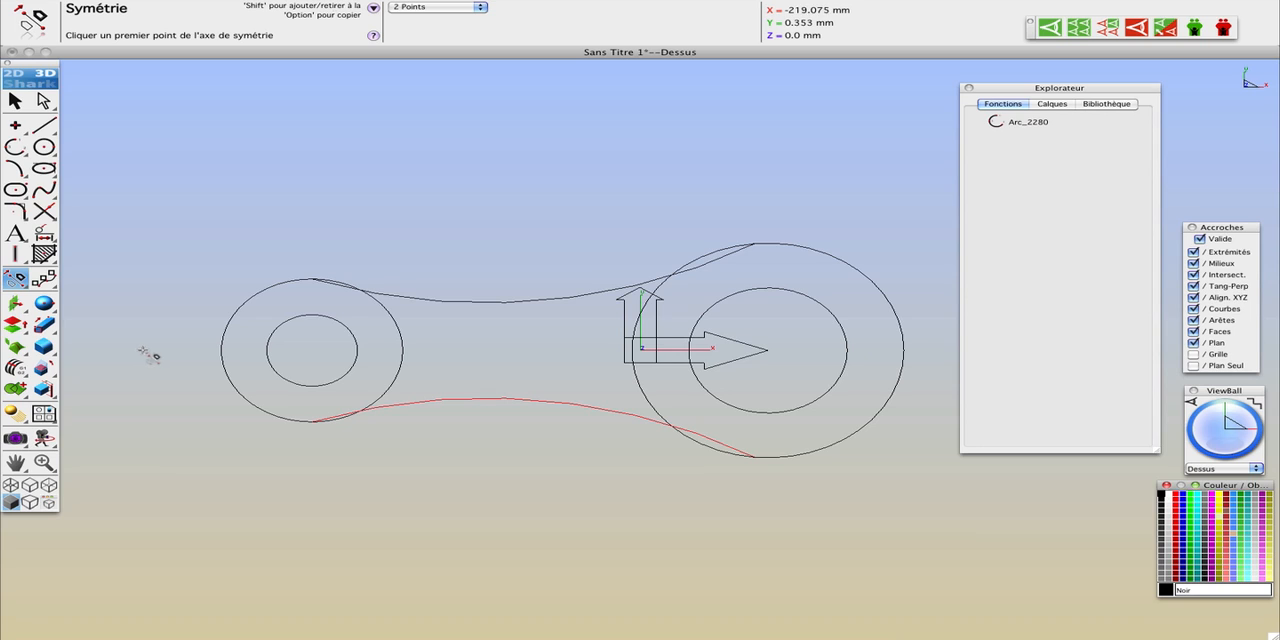
Step: Extrude the 80 mm and 120 mm outer circles by a distance of 20 with a draft of -8
click(45, 325)
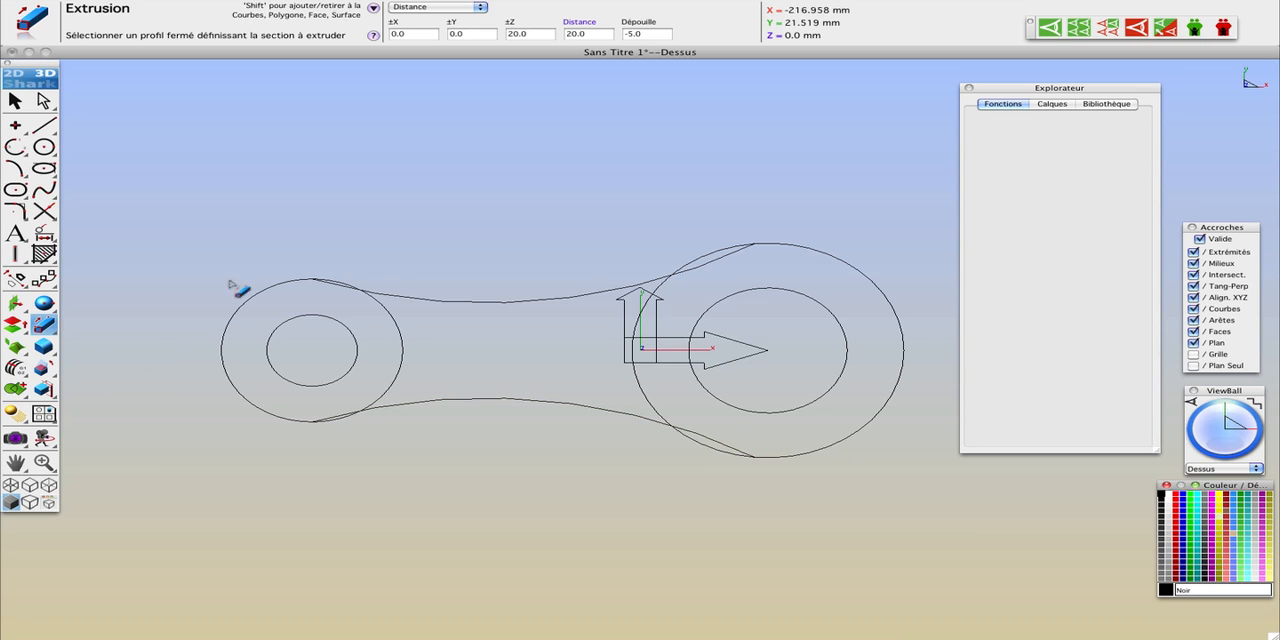
click(590, 35)
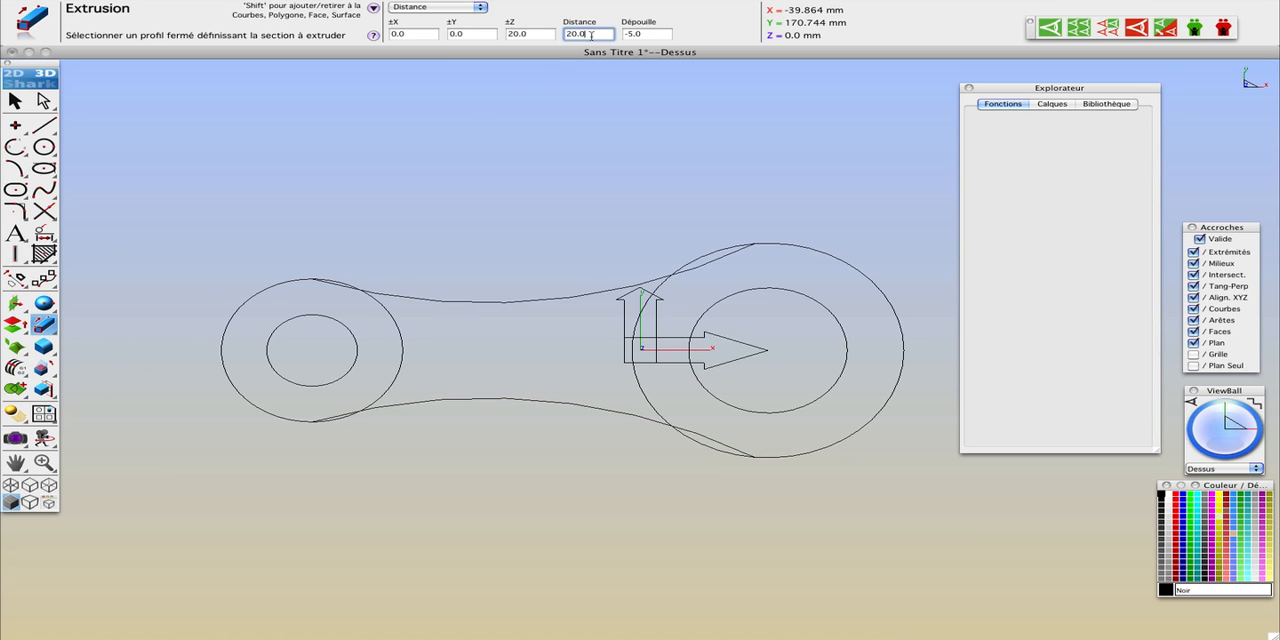
click(648, 35)
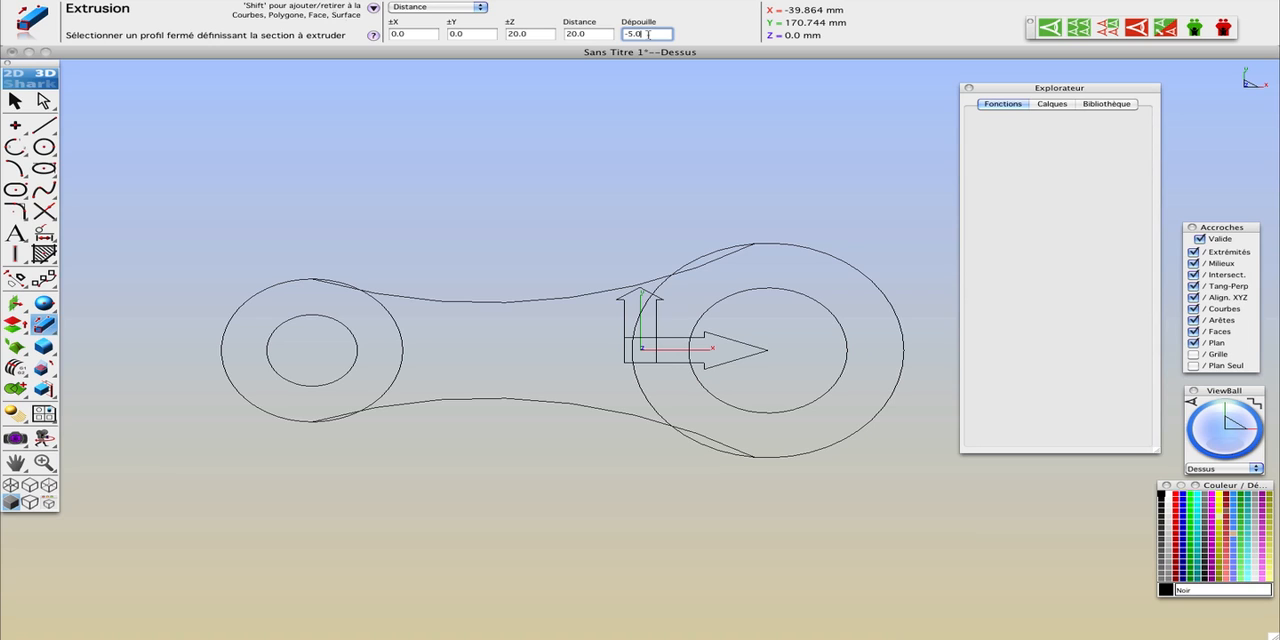
click(246, 307)
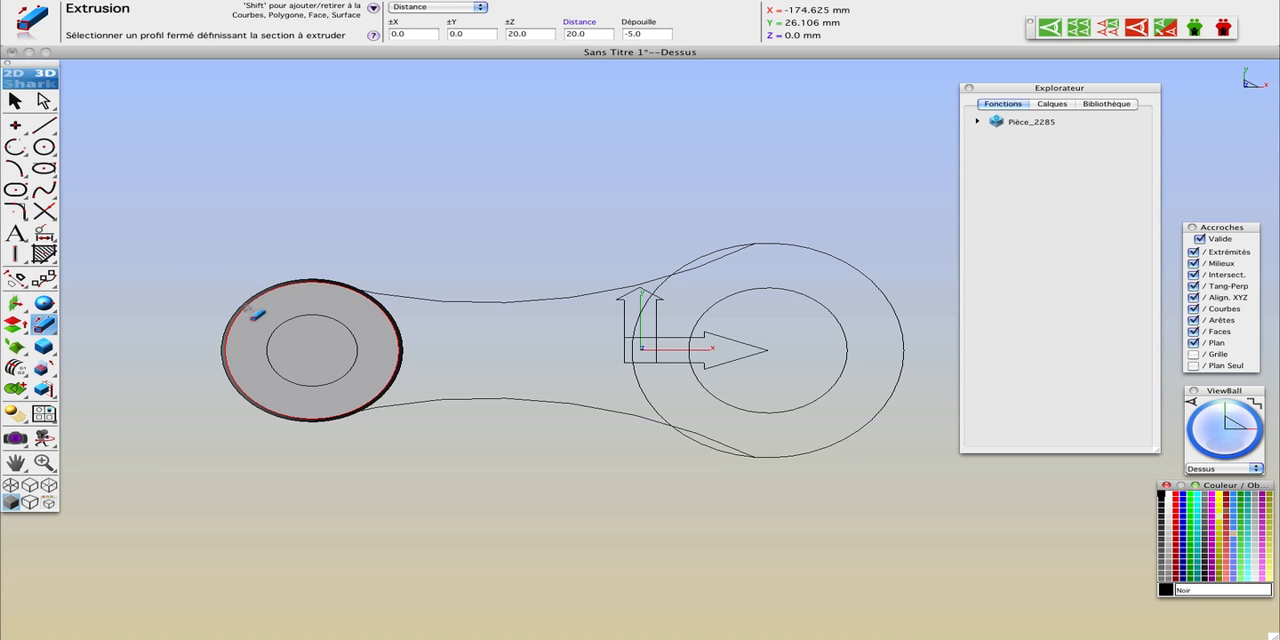
click(646, 34)
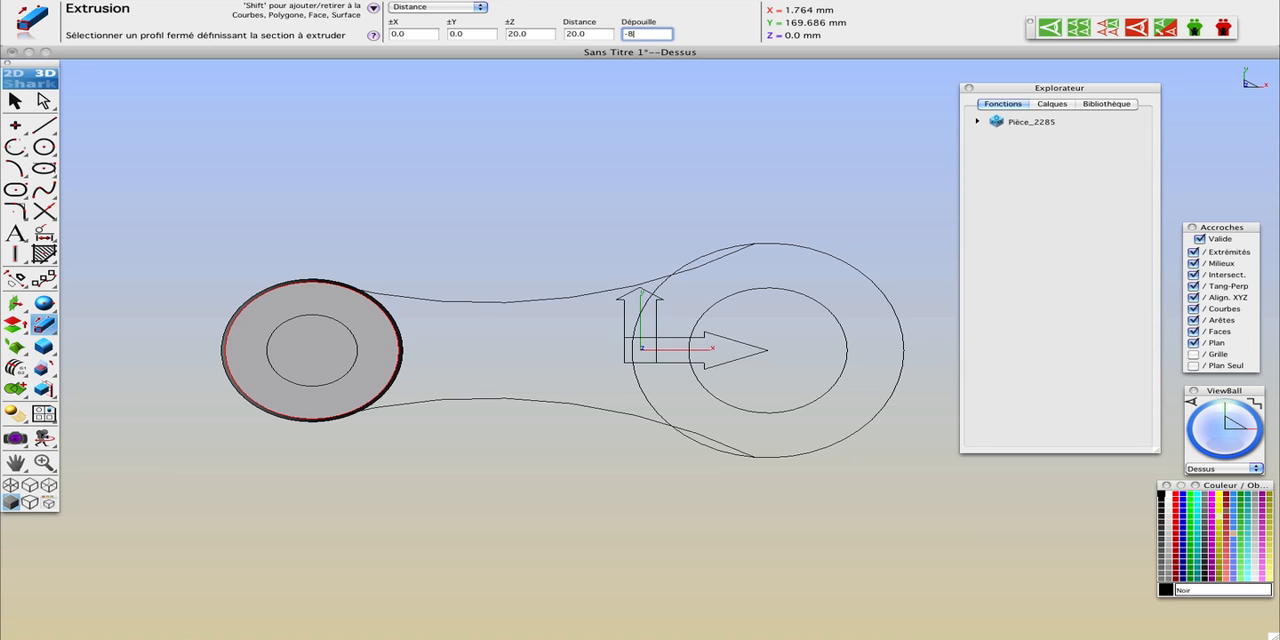
text(-8)
key(Return)
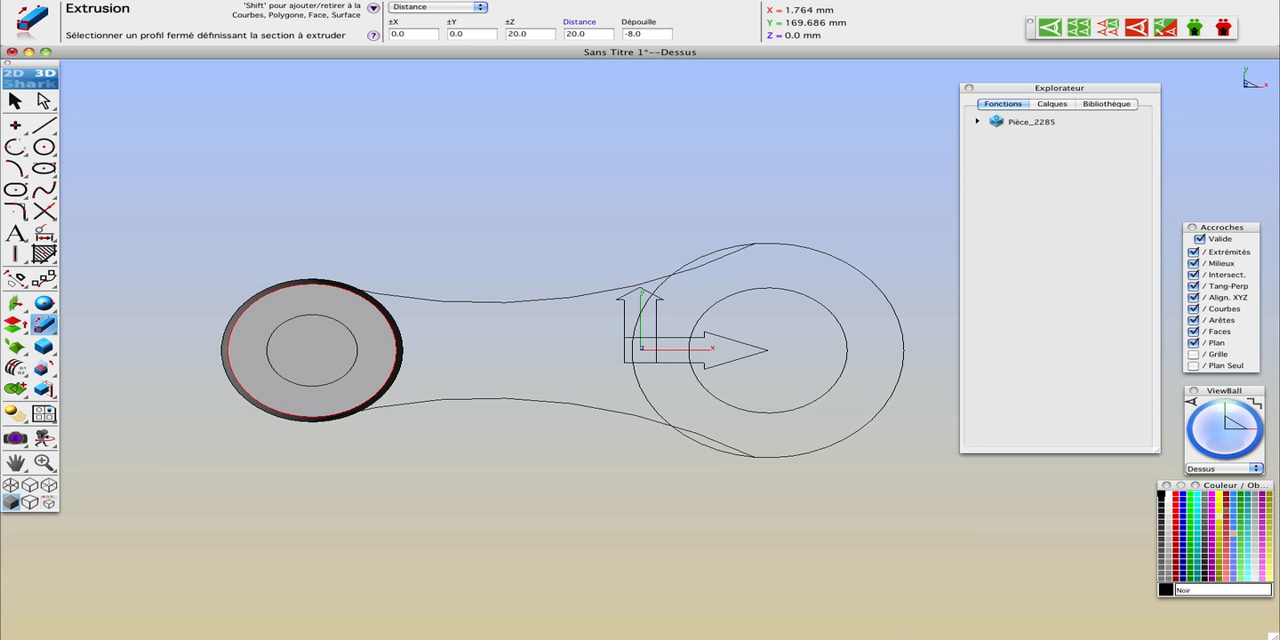
click(834, 260)
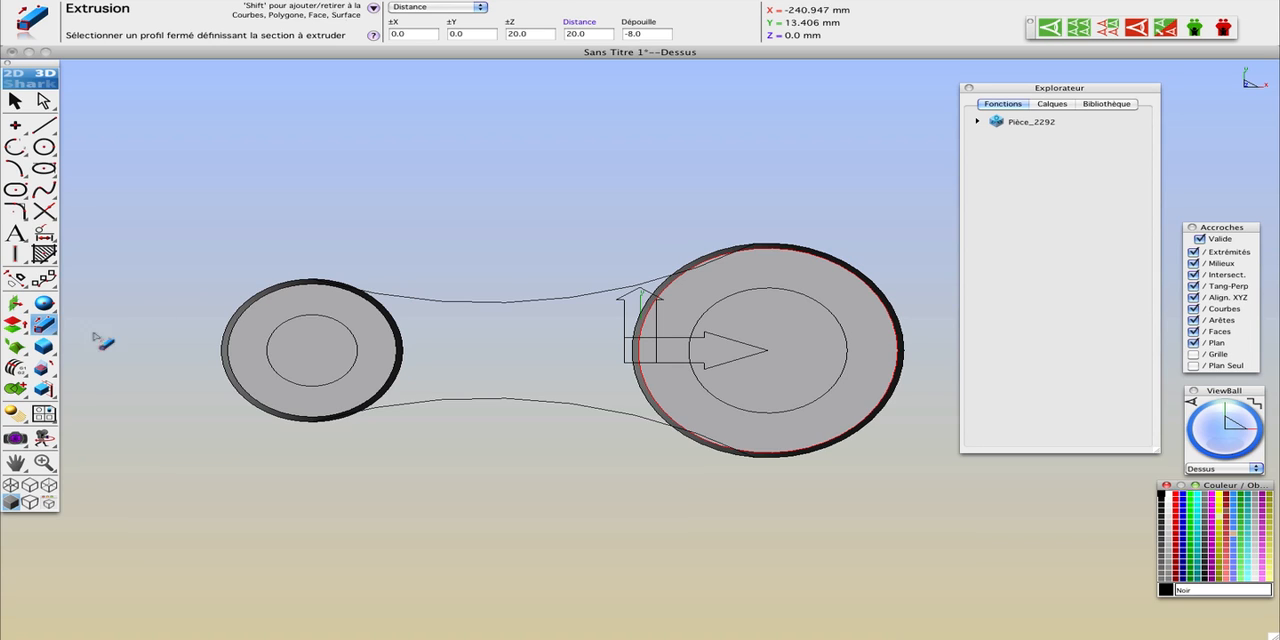
Step: Trim the two drafted circular extrusions with their inner concentric circles to open a through hole in each
drag(43, 389, 167, 393)
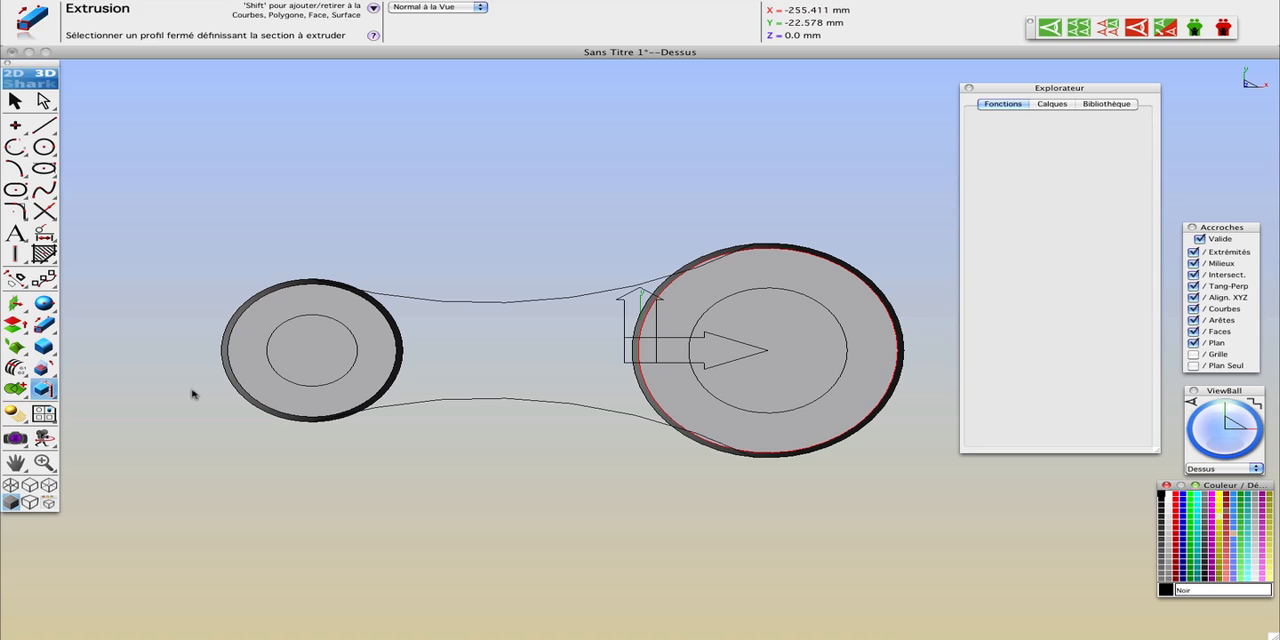
click(319, 327)
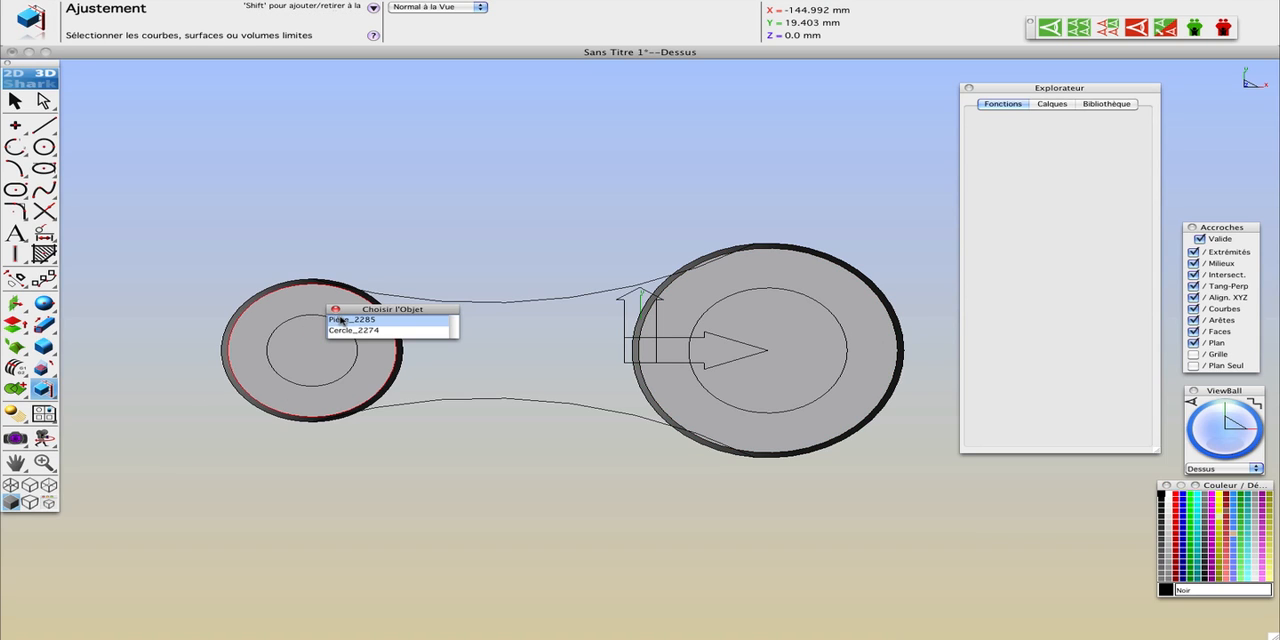
click(343, 321)
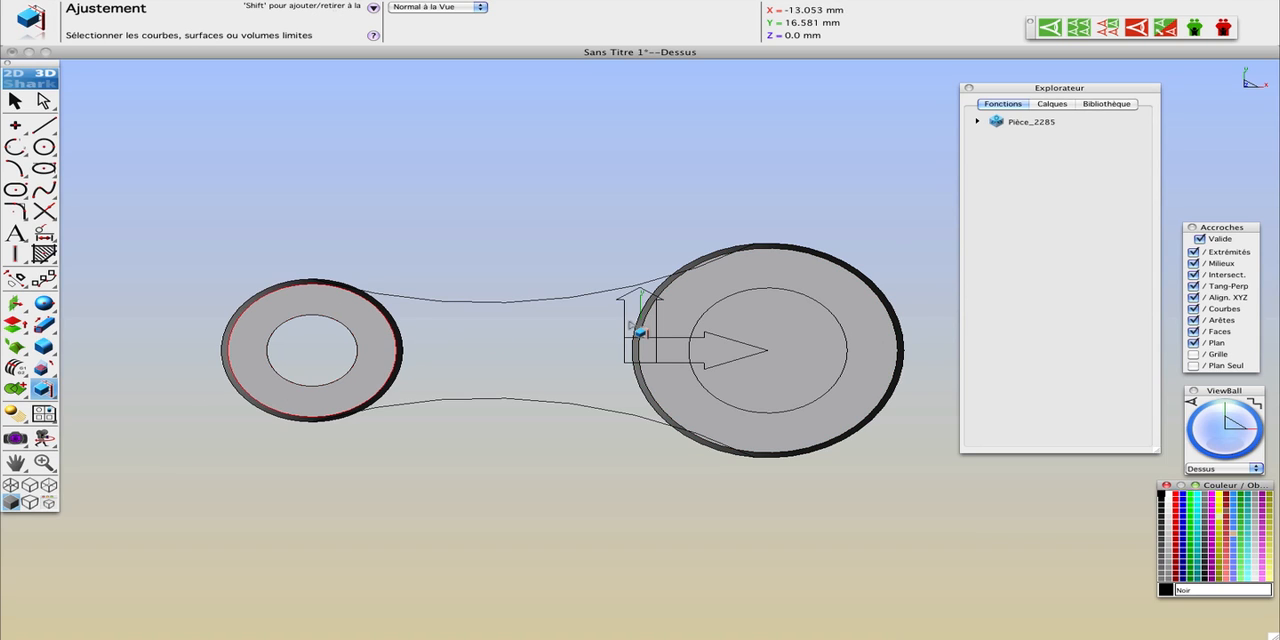
click(758, 302)
click(772, 309)
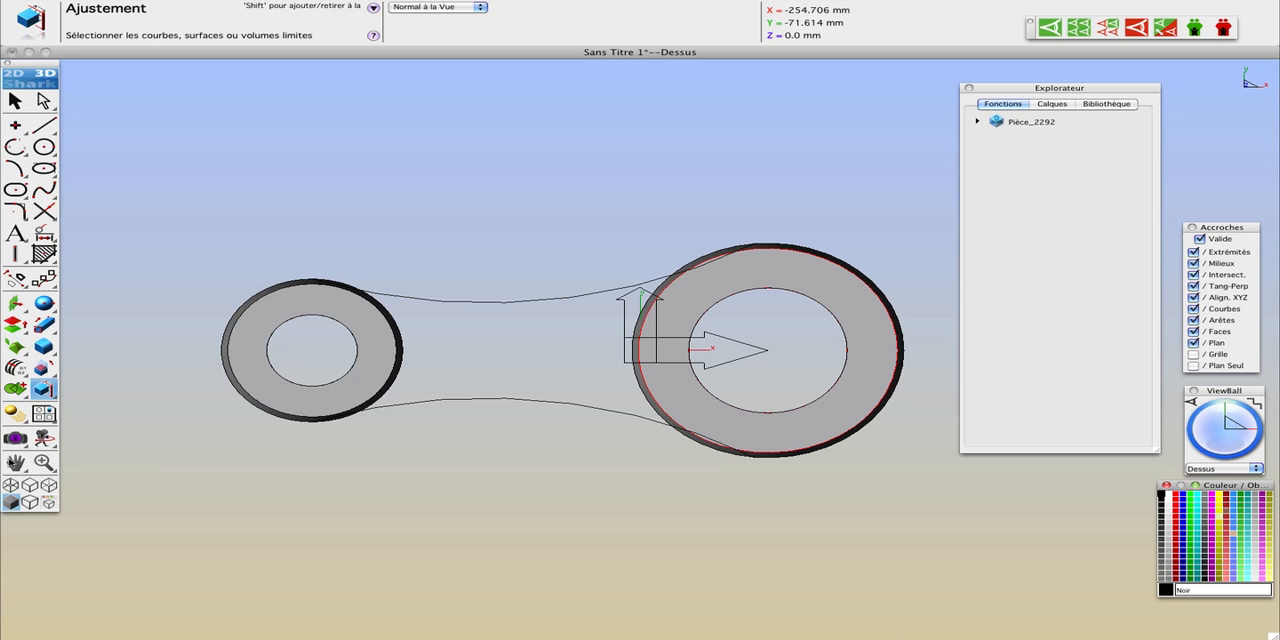
Step: In wireframe display, draw vertical lines joining the arcs' endpoints at the small and large circles, closing the web profile
click(11, 485)
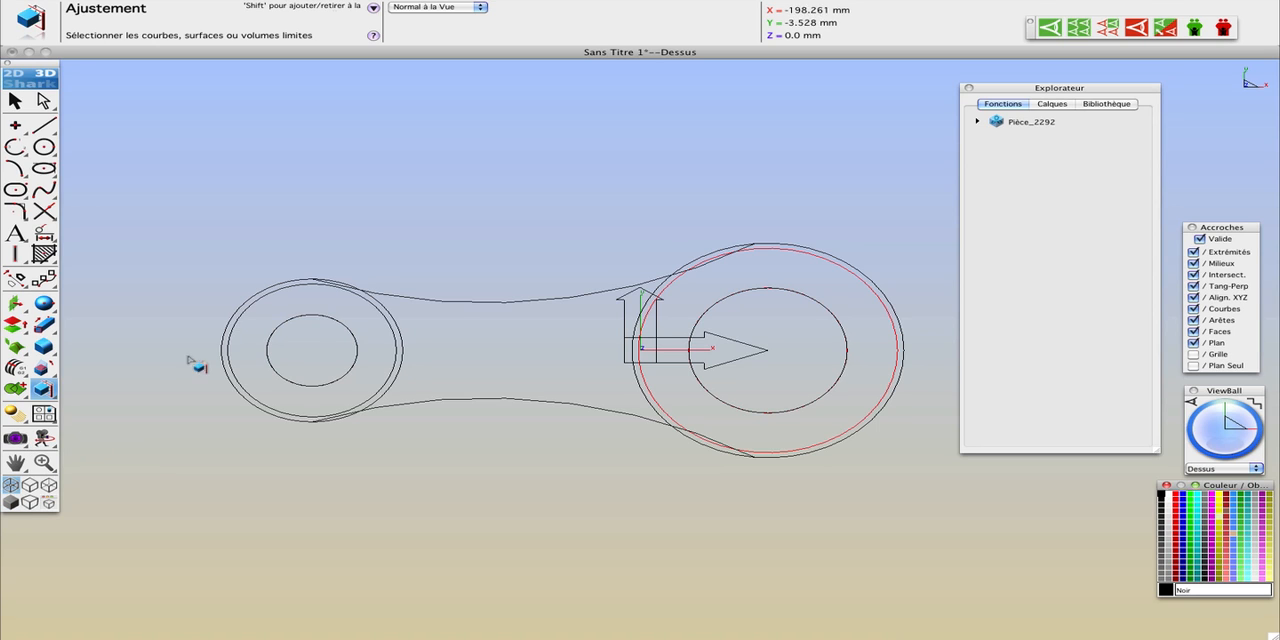
click(44, 126)
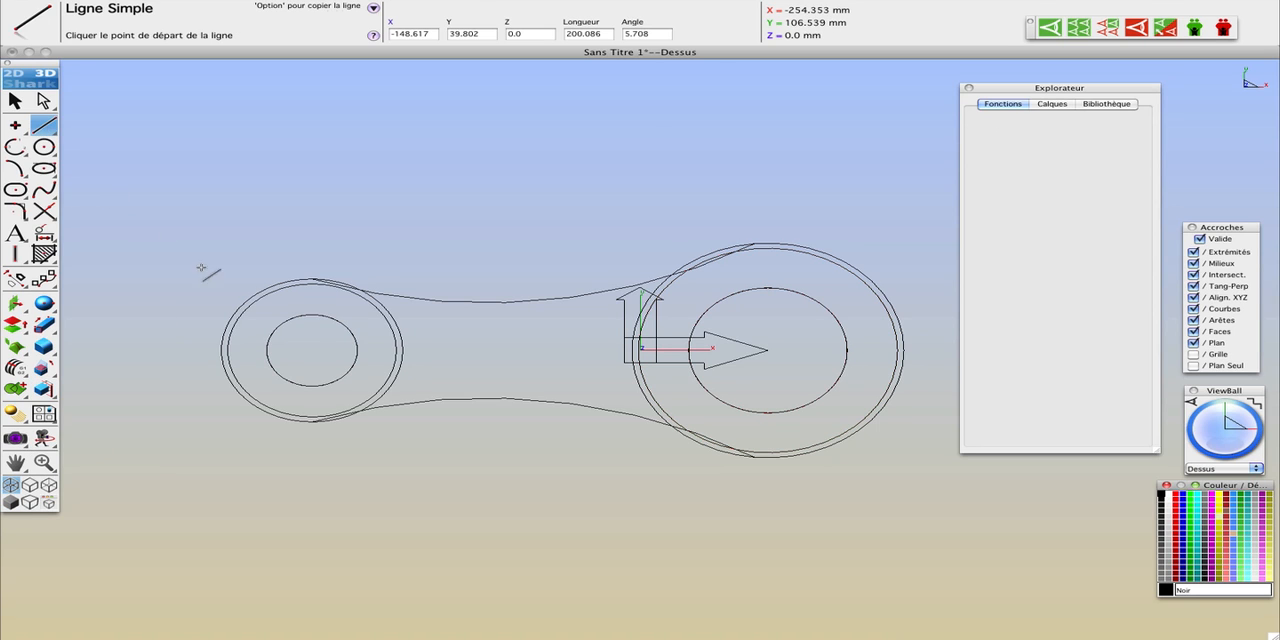
click(313, 279)
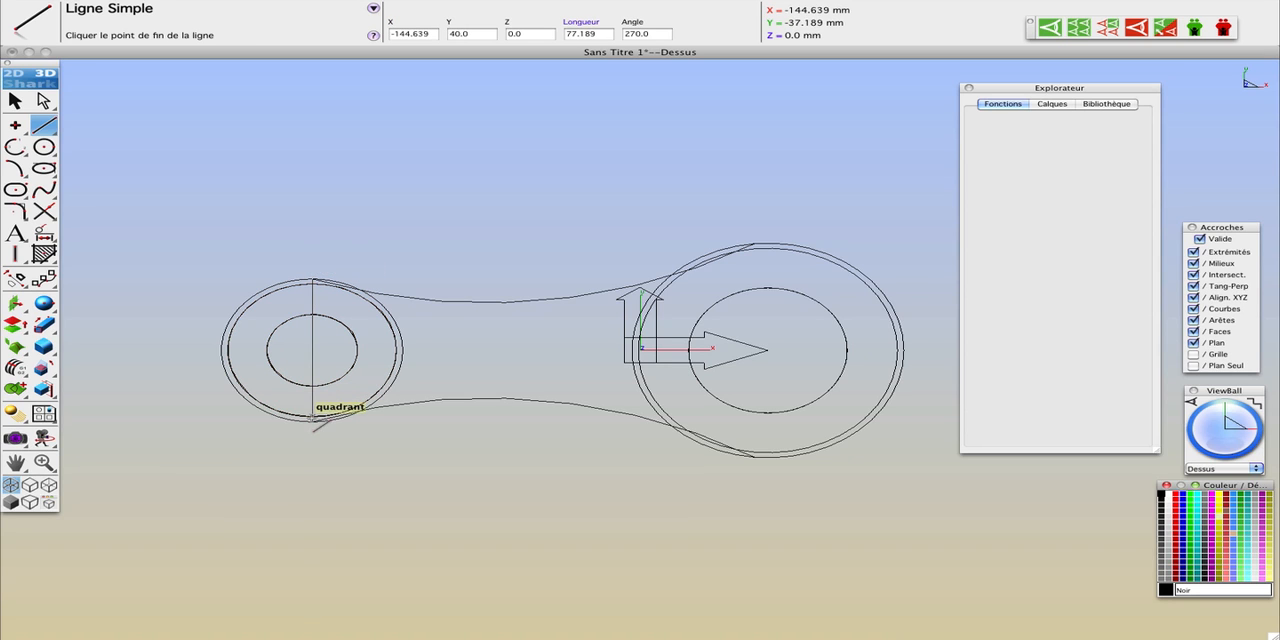
click(312, 420)
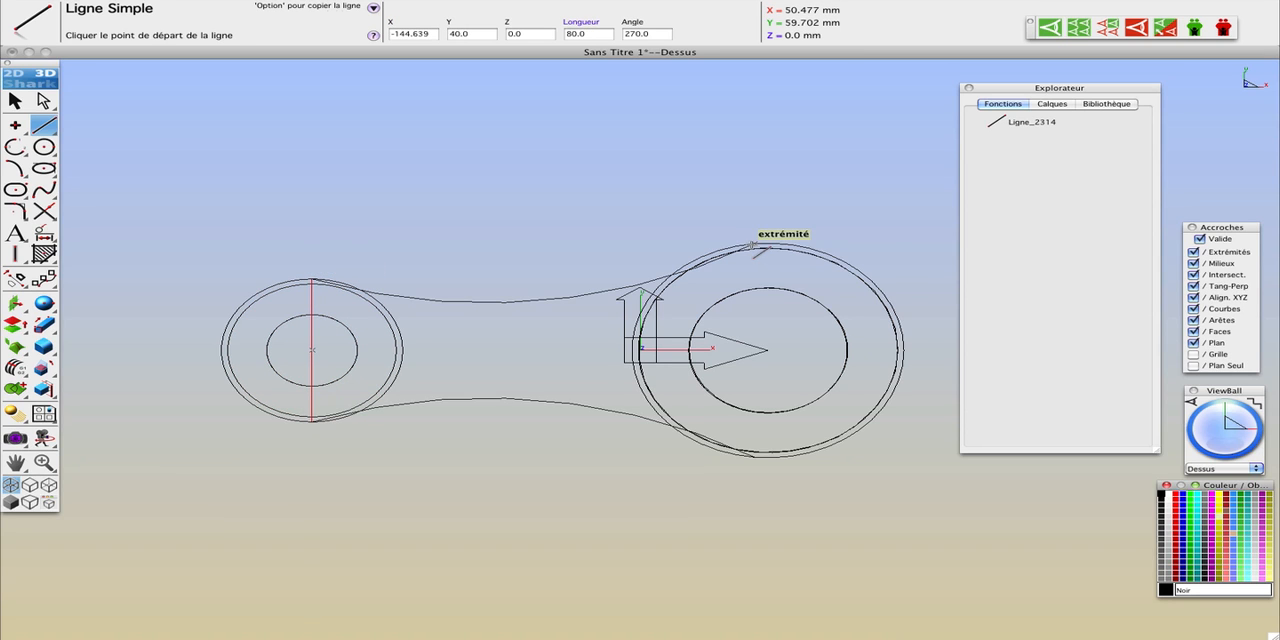
click(754, 244)
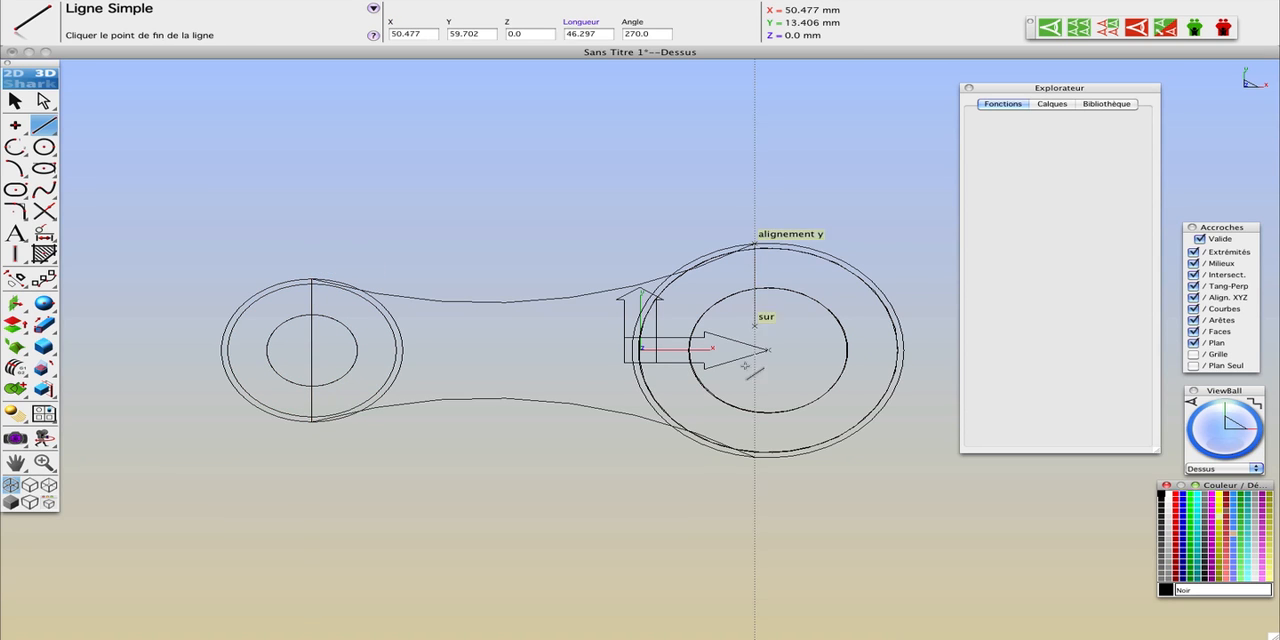
click(754, 457)
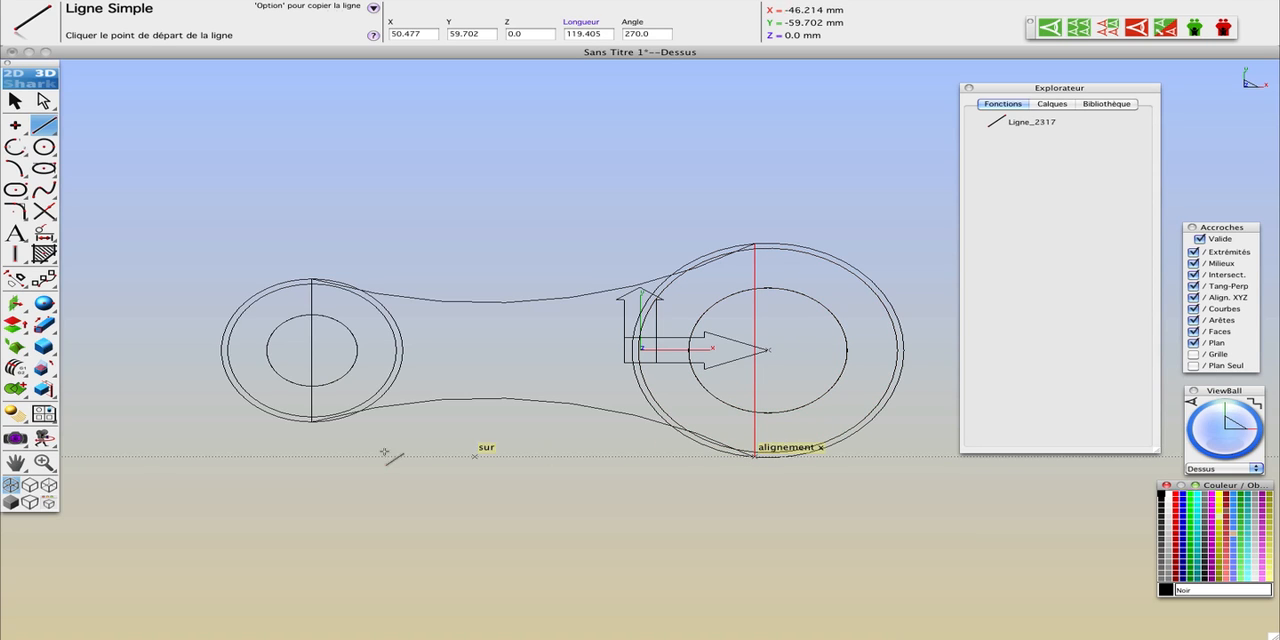
Step: In shaded display, extrude the closed web profile between the rings by a distance of 10 with a draft of 0
click(11, 502)
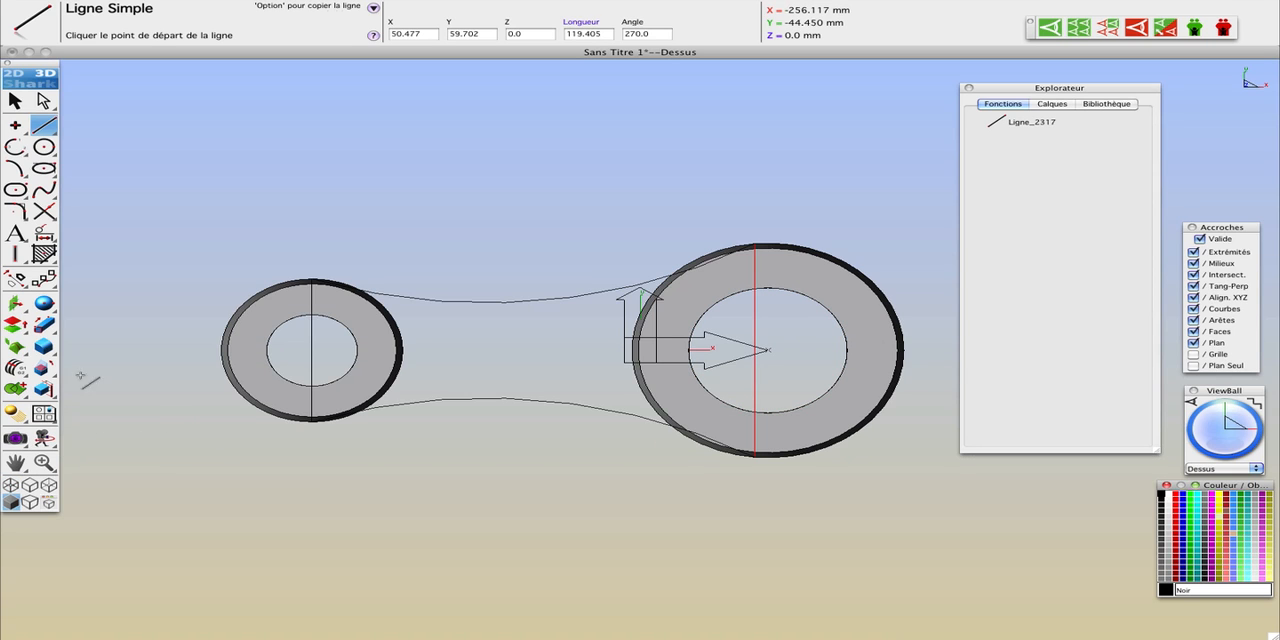
click(48, 326)
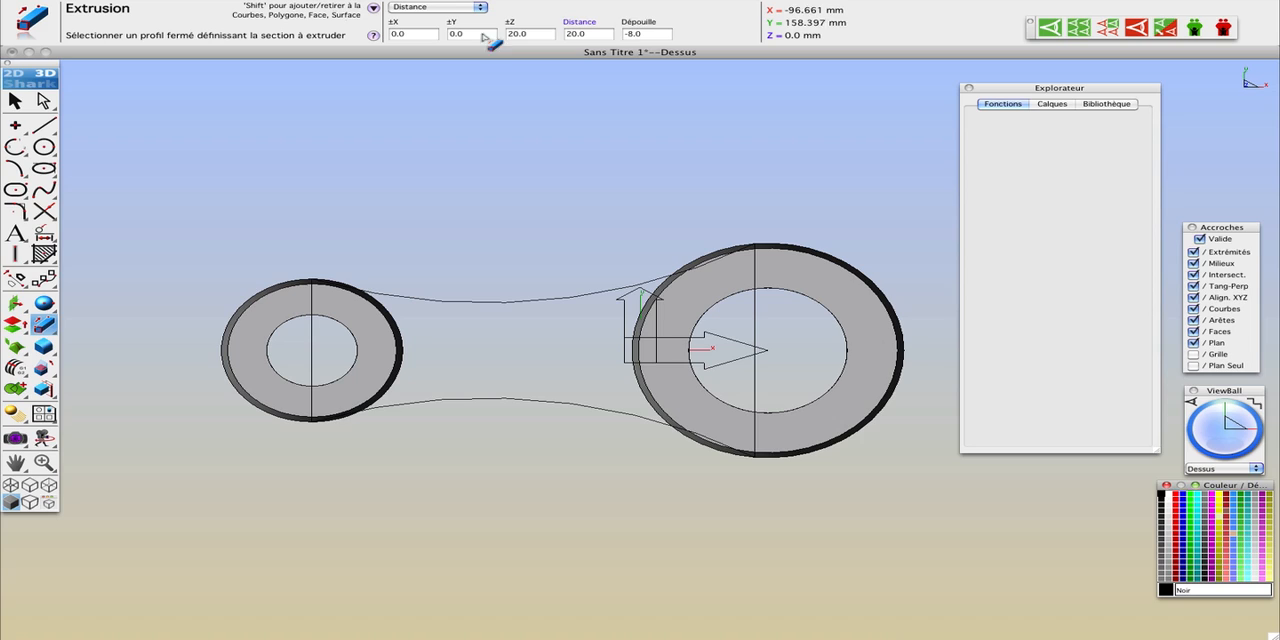
click(656, 35)
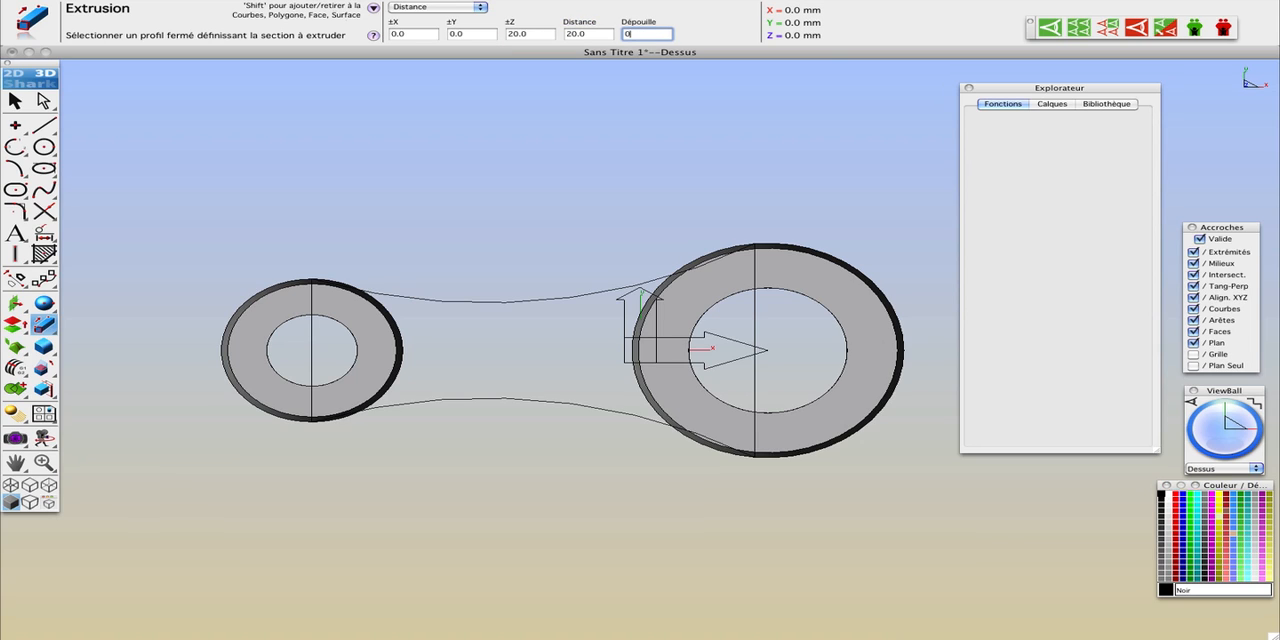
click(591, 34)
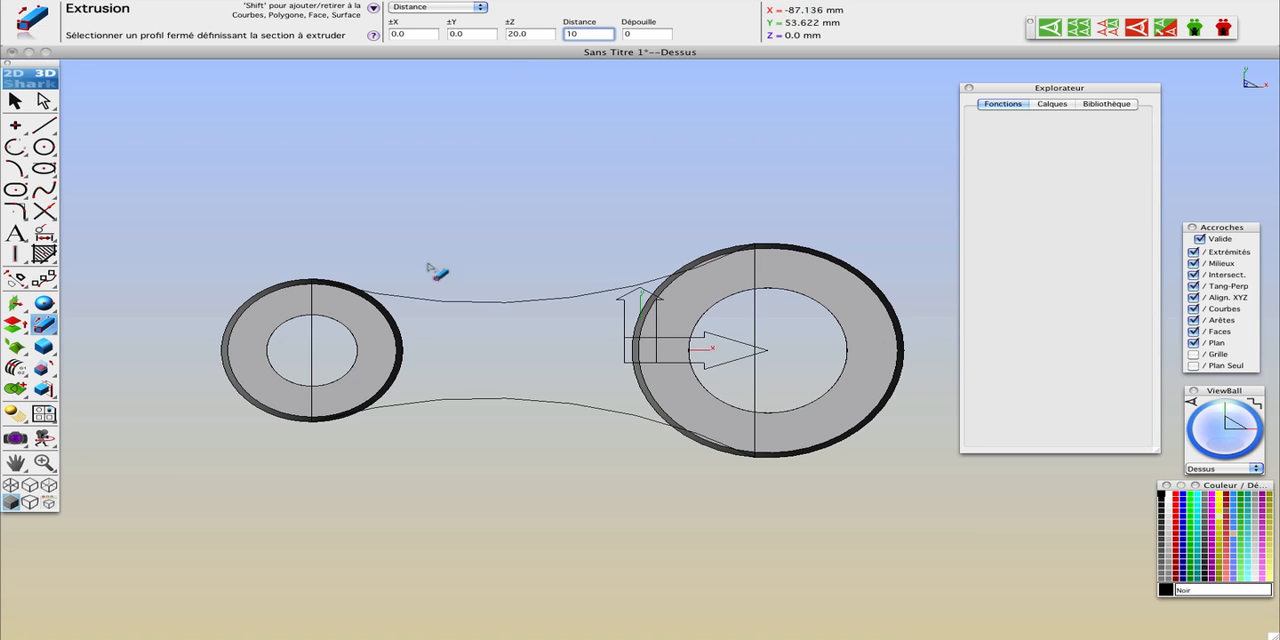
text(10)
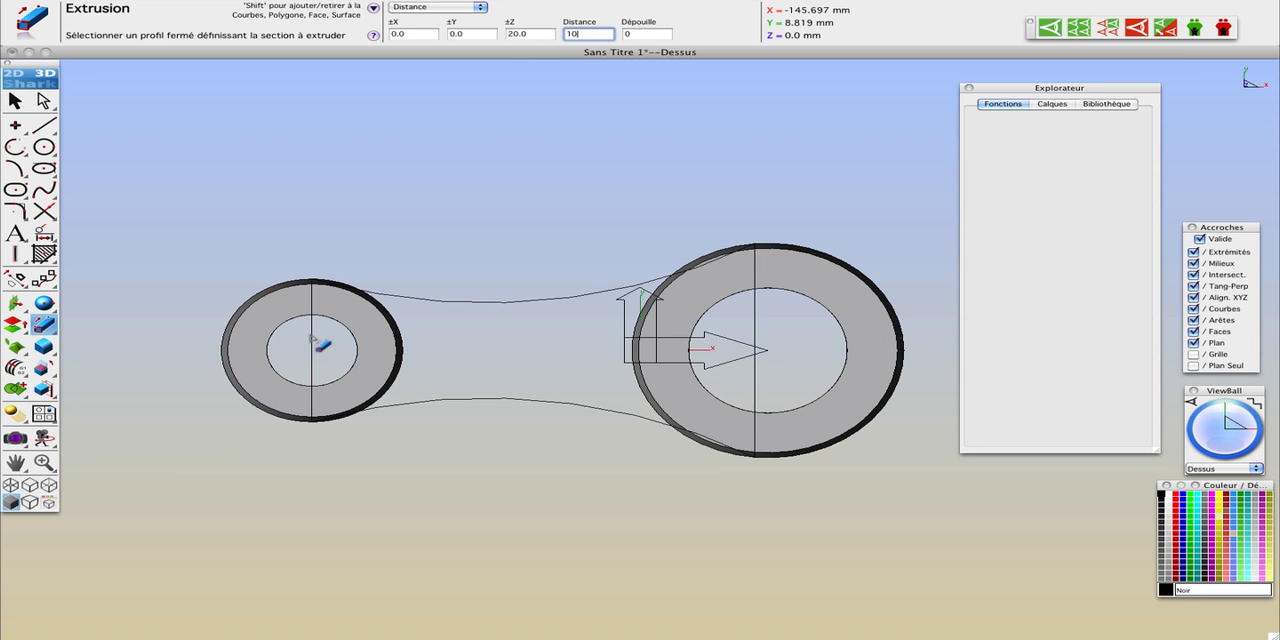
click(312, 341)
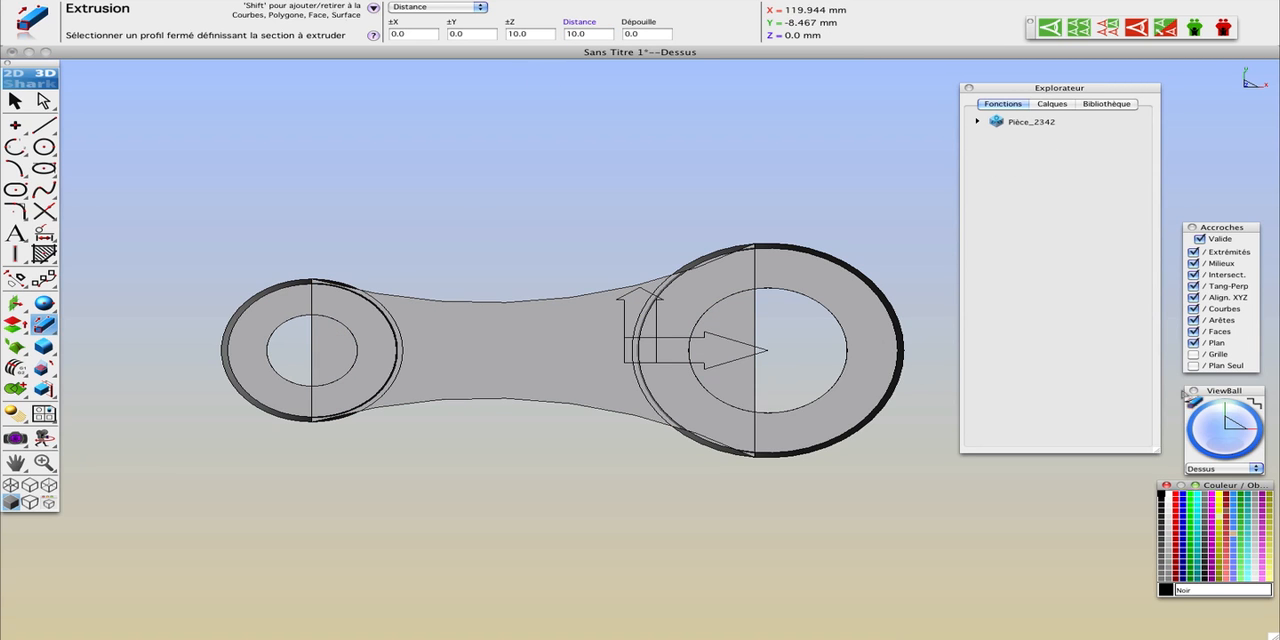
Step: Colour the large ring with the tan "ma couleur" and the small ring with Yellow04
mouse_move(1224, 412)
mouse_down()
mouse_move(1236, 436)
mouse_move(1210, 452)
mouse_move(1238, 430)
mouse_move(1220, 432)
mouse_up()
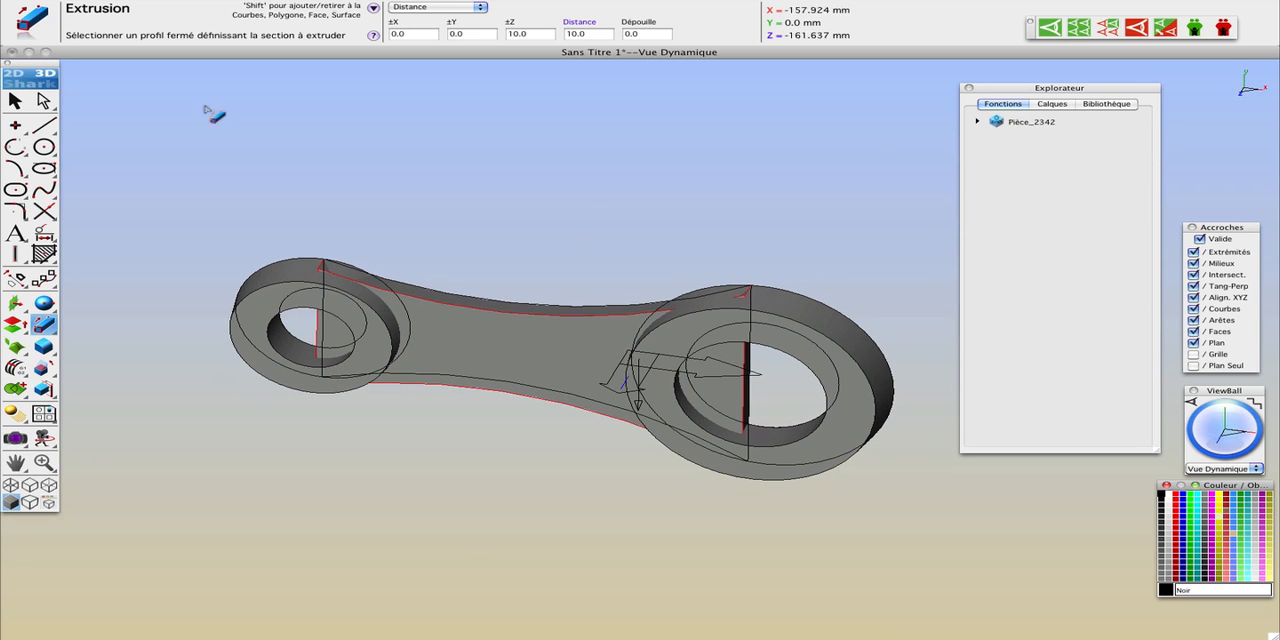
click(15, 100)
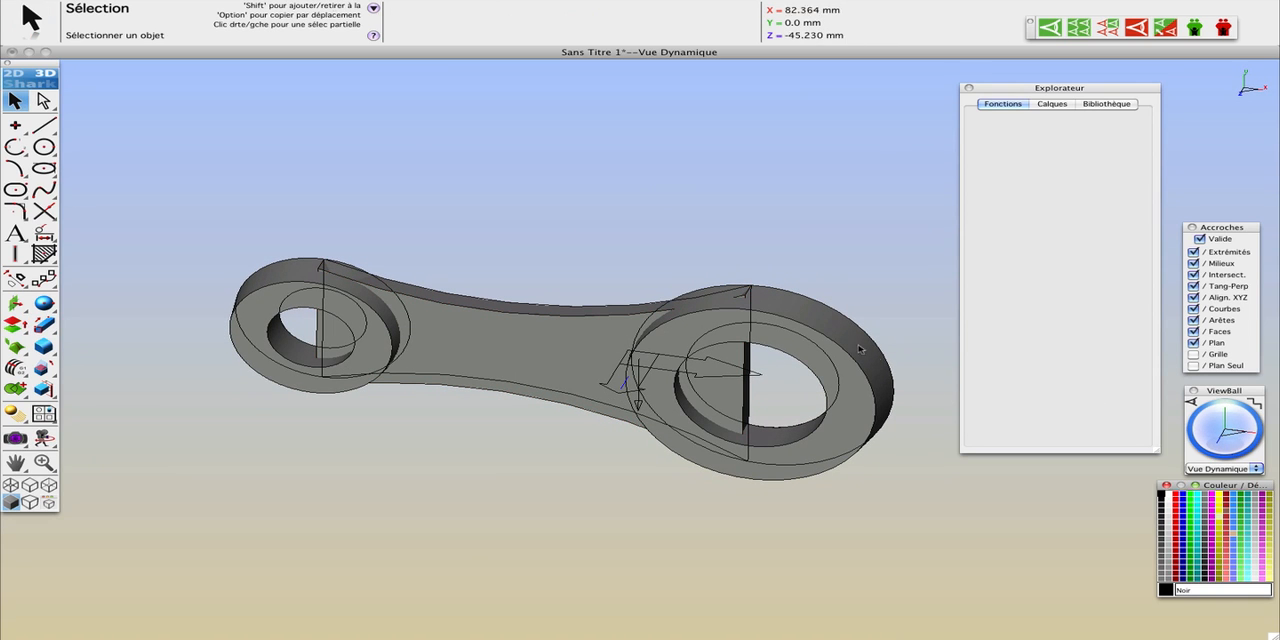
click(891, 389)
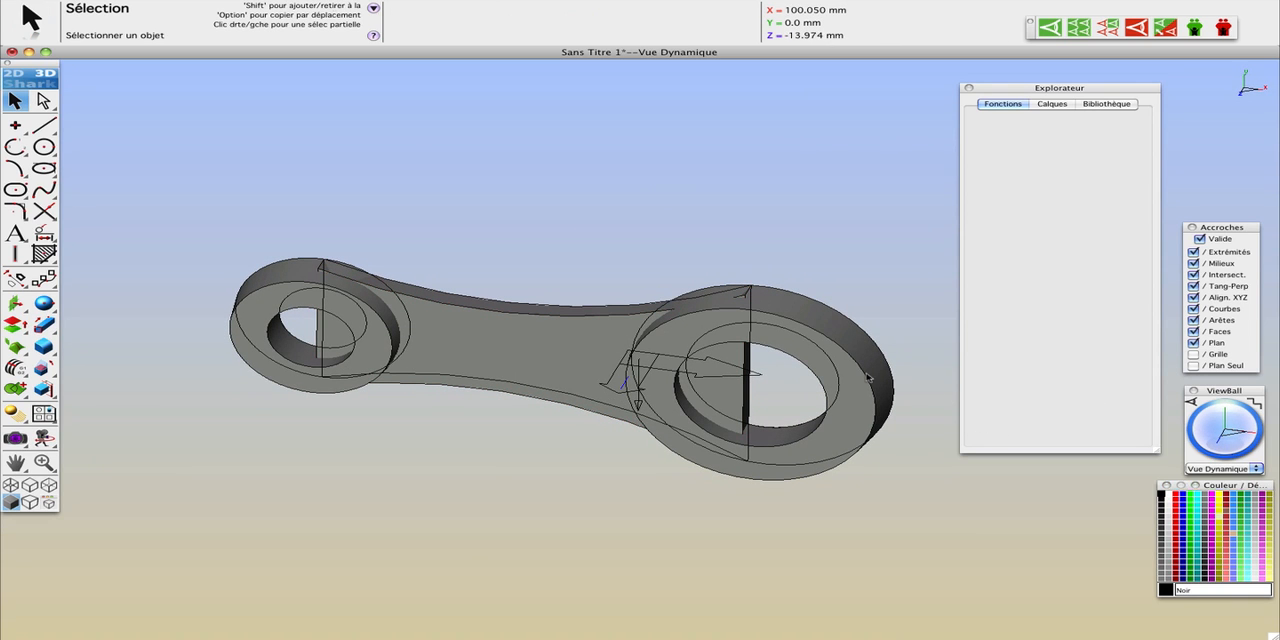
click(1236, 537)
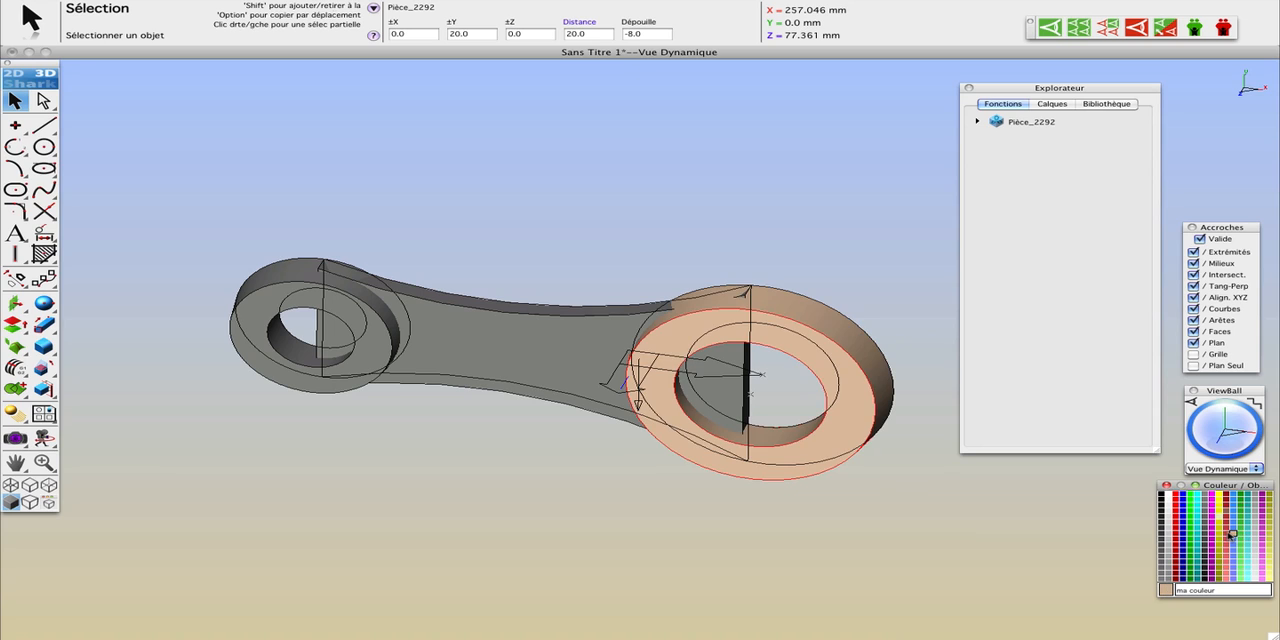
click(272, 281)
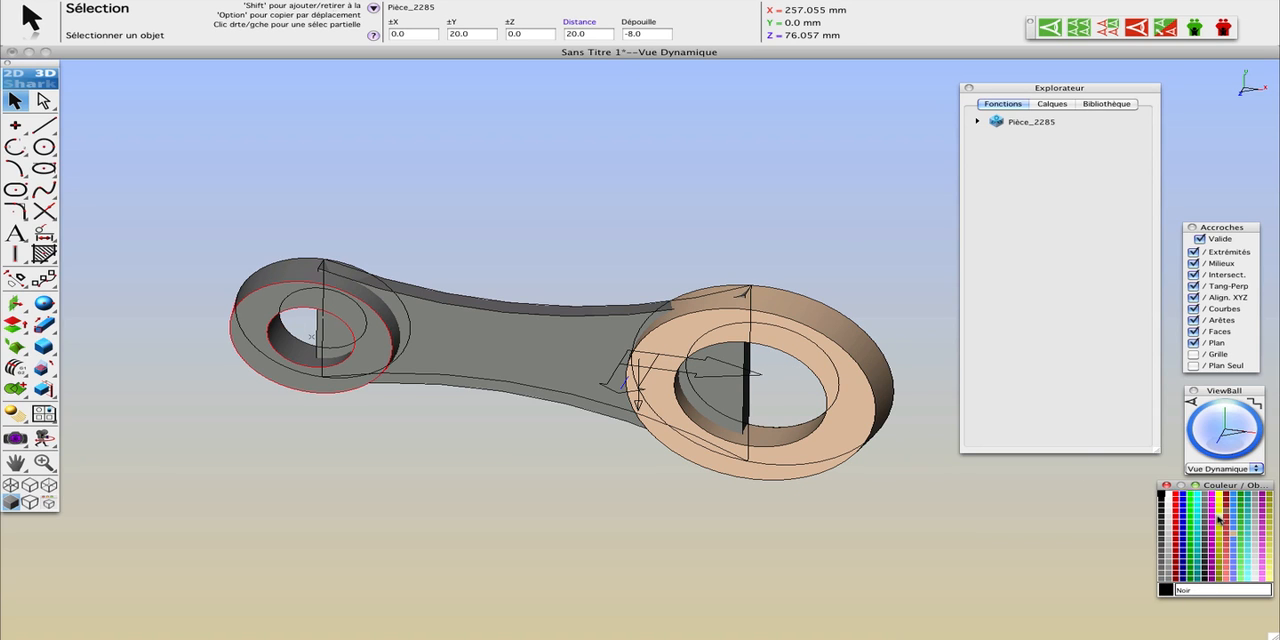
click(1219, 519)
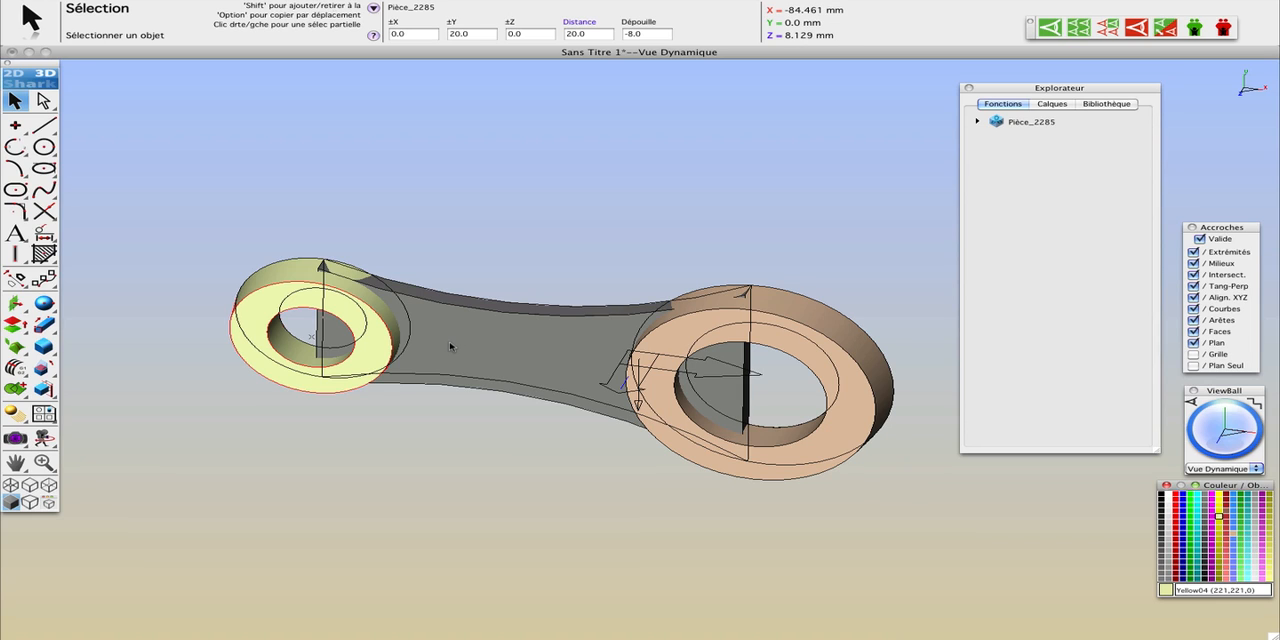
Step: Trim the web with the small and large rings to remove its portions inside both holes
click(44, 390)
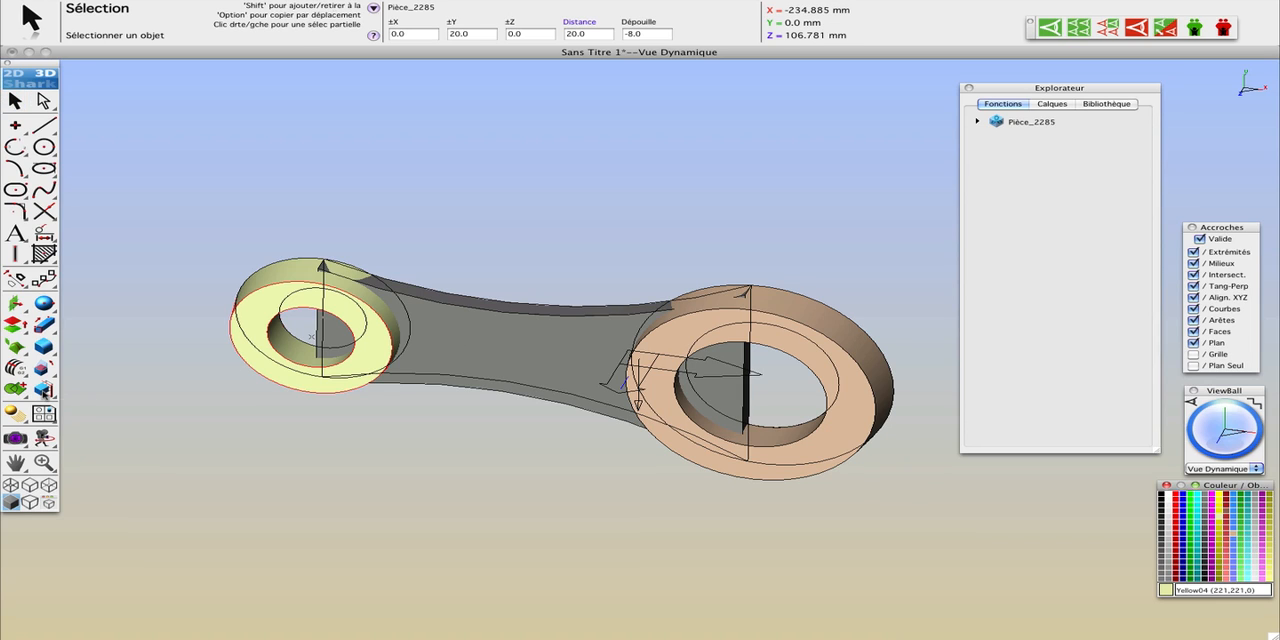
click(262, 296)
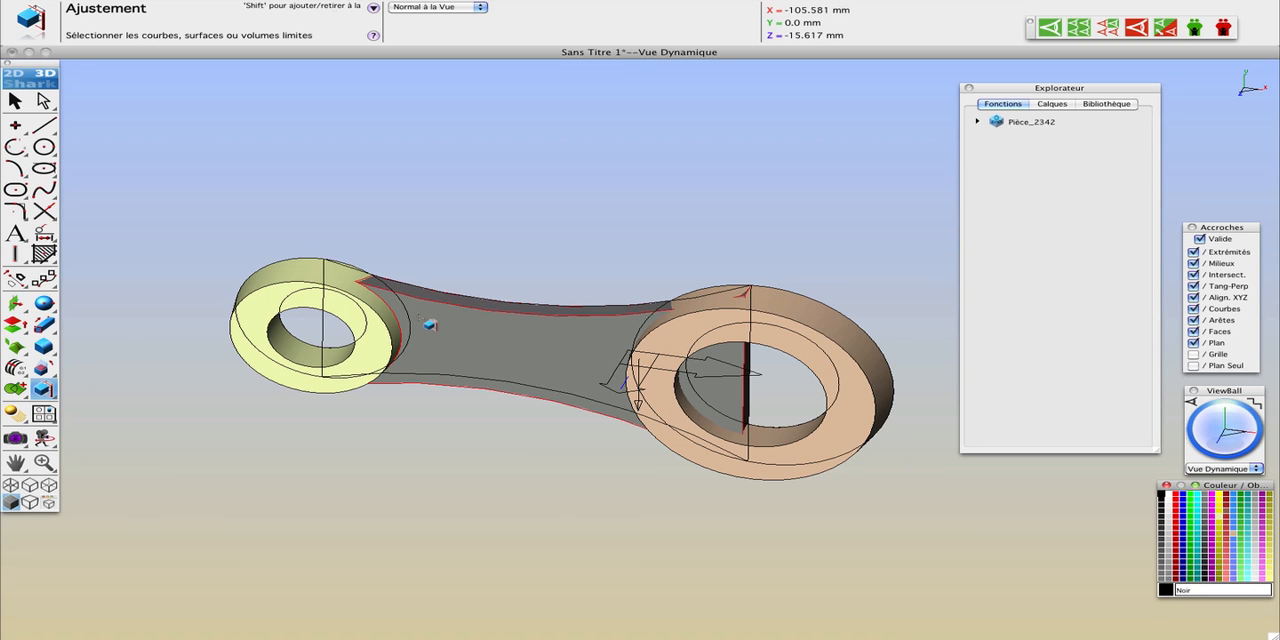
click(776, 325)
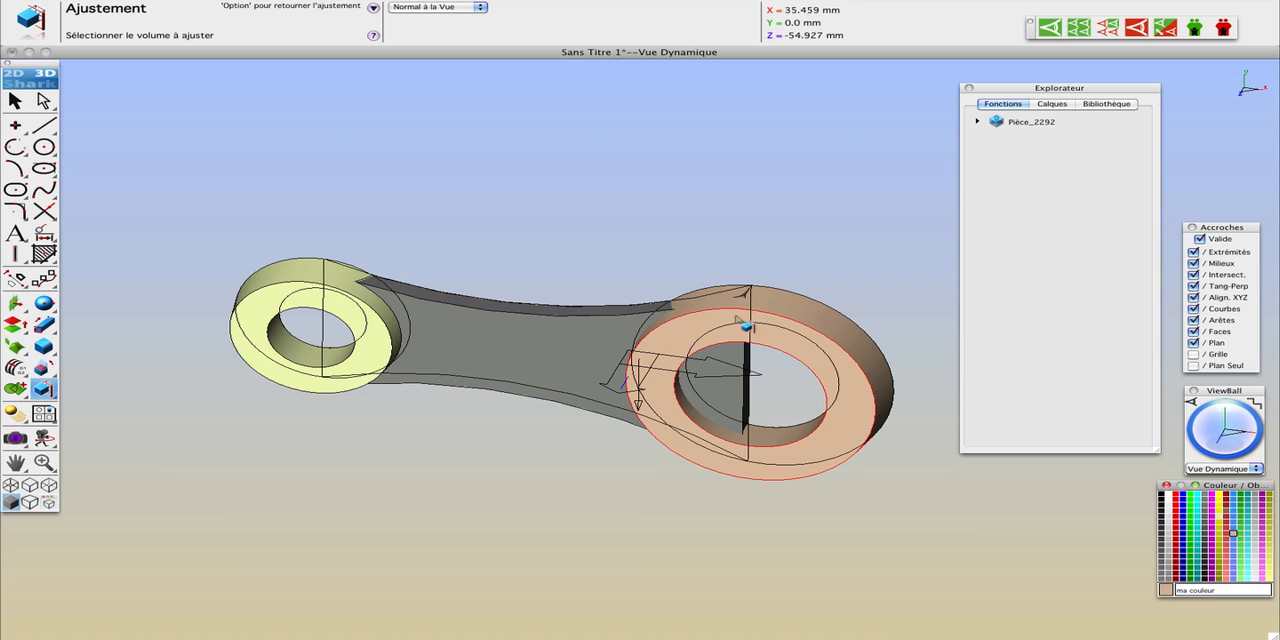
click(746, 326)
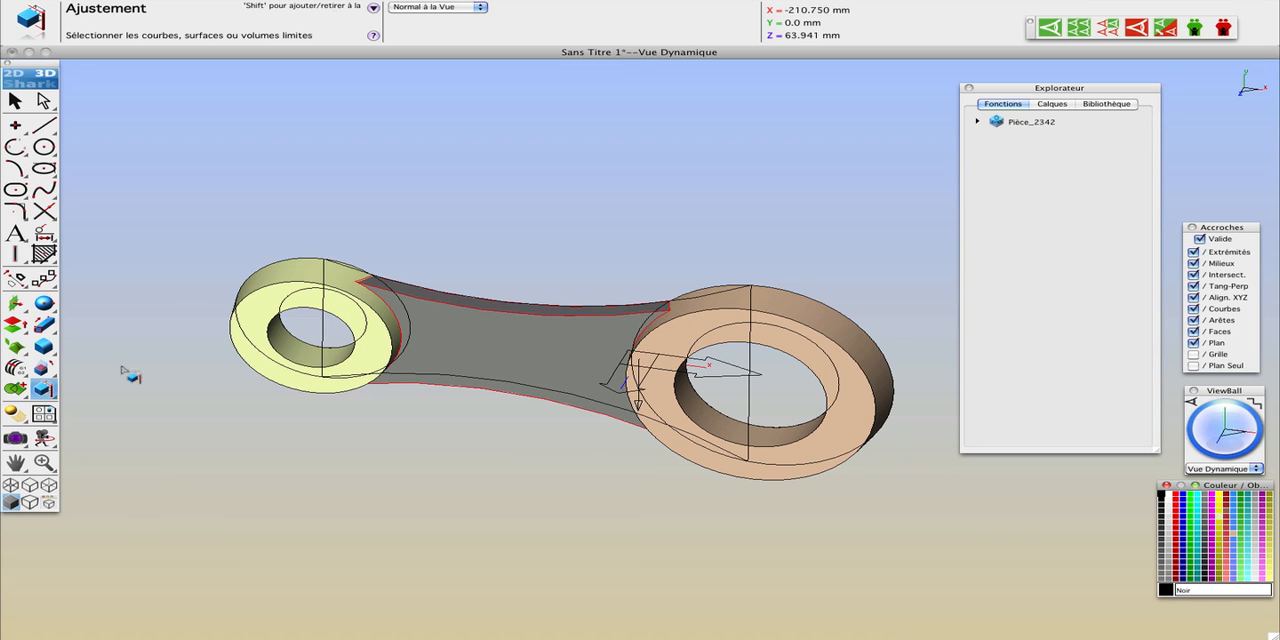
Step: Unite the web with the small and large rings into one solid, using the web as the base volume
drag(50, 392, 162, 389)
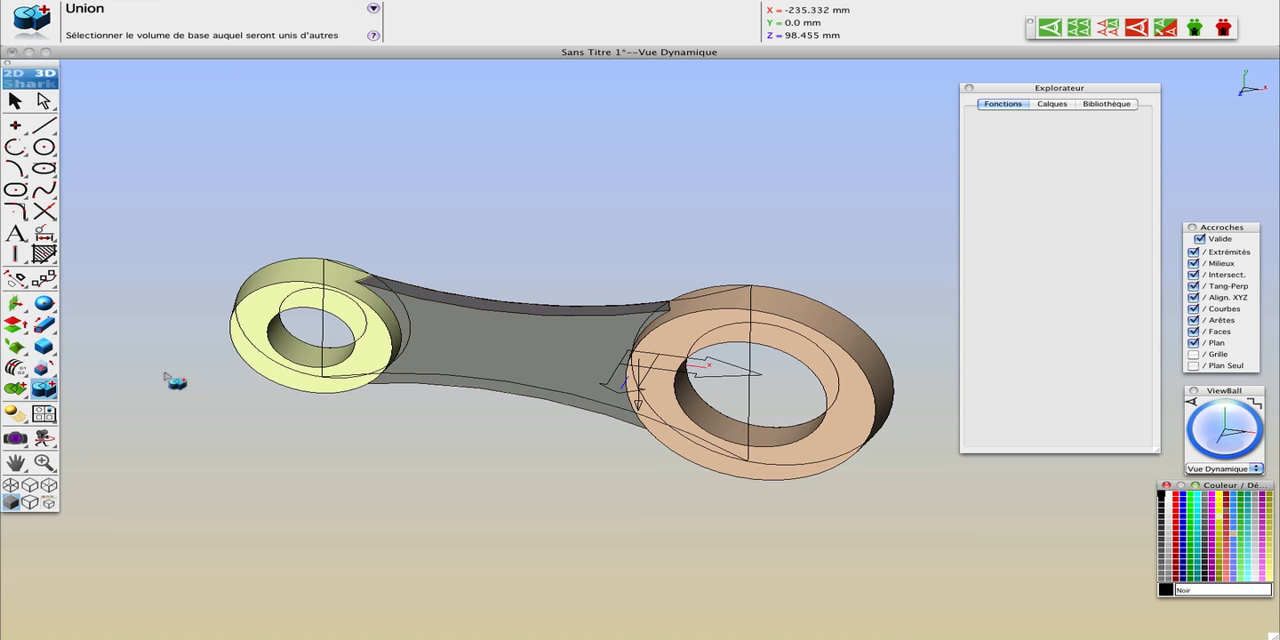
click(473, 357)
click(350, 290)
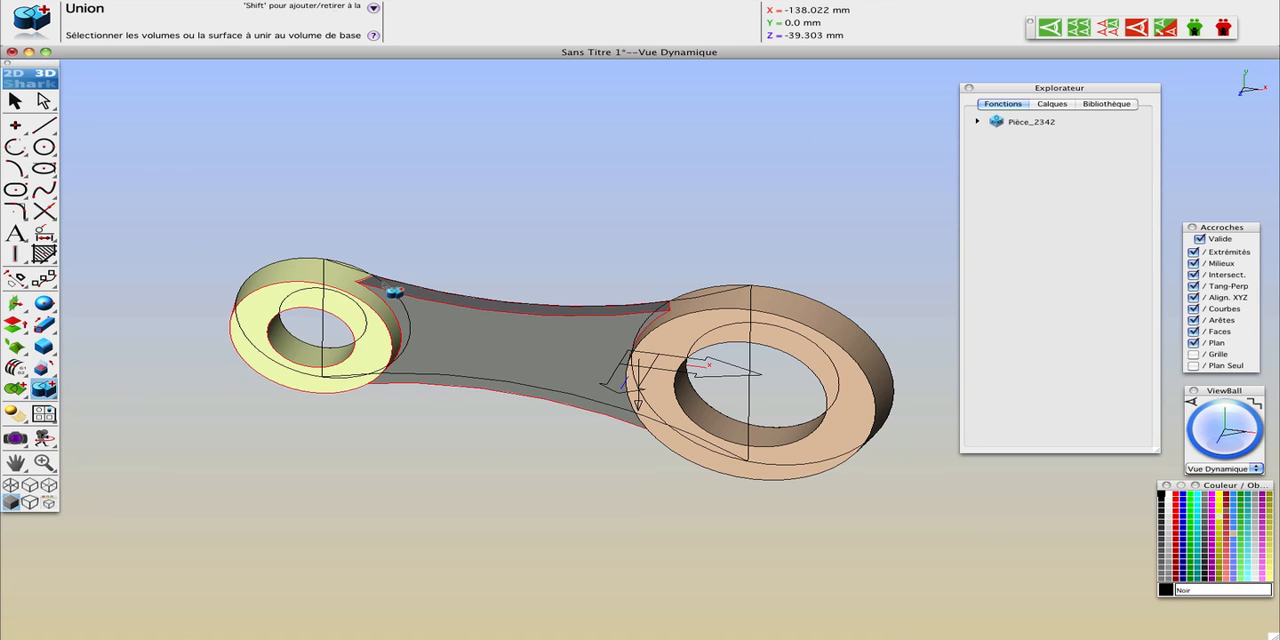
click(795, 314)
key(Return)
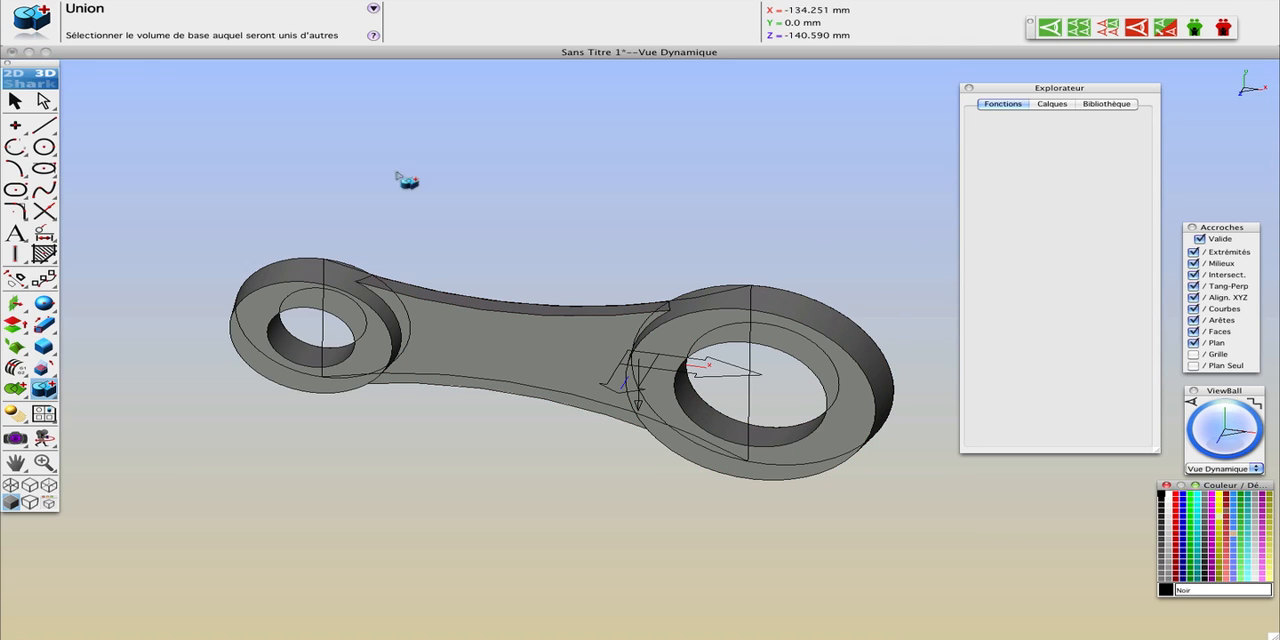
Step: Colour the united solid Gray24 and hide the construction curves
click(15, 100)
click(545, 364)
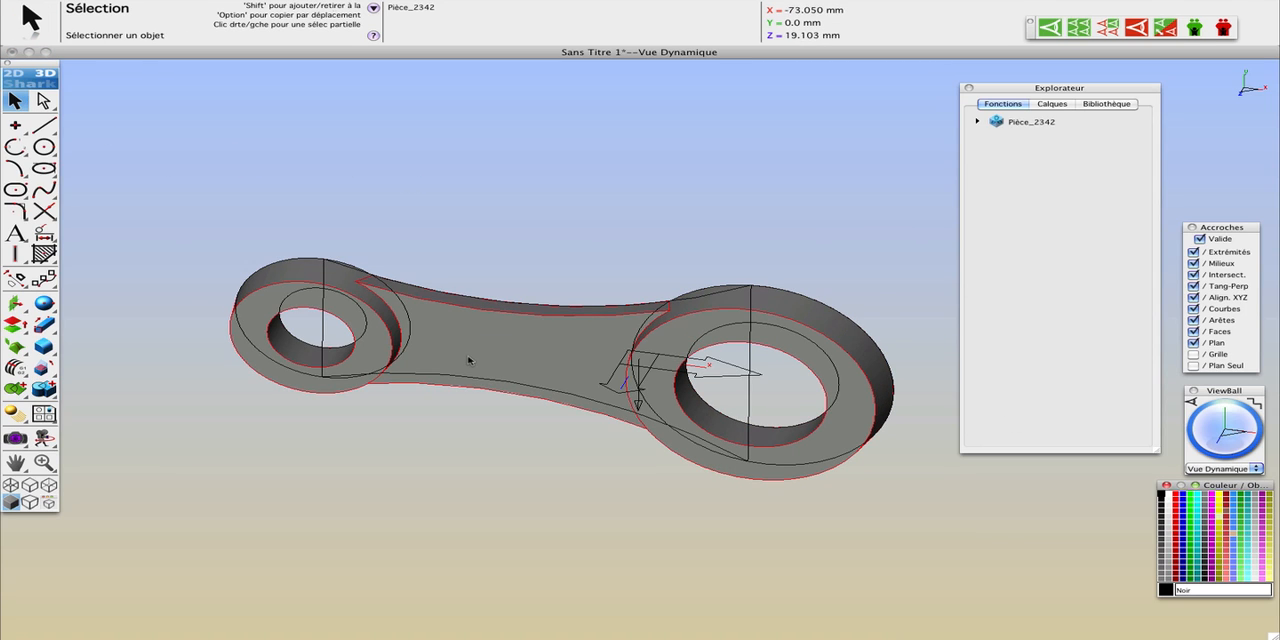
click(1256, 539)
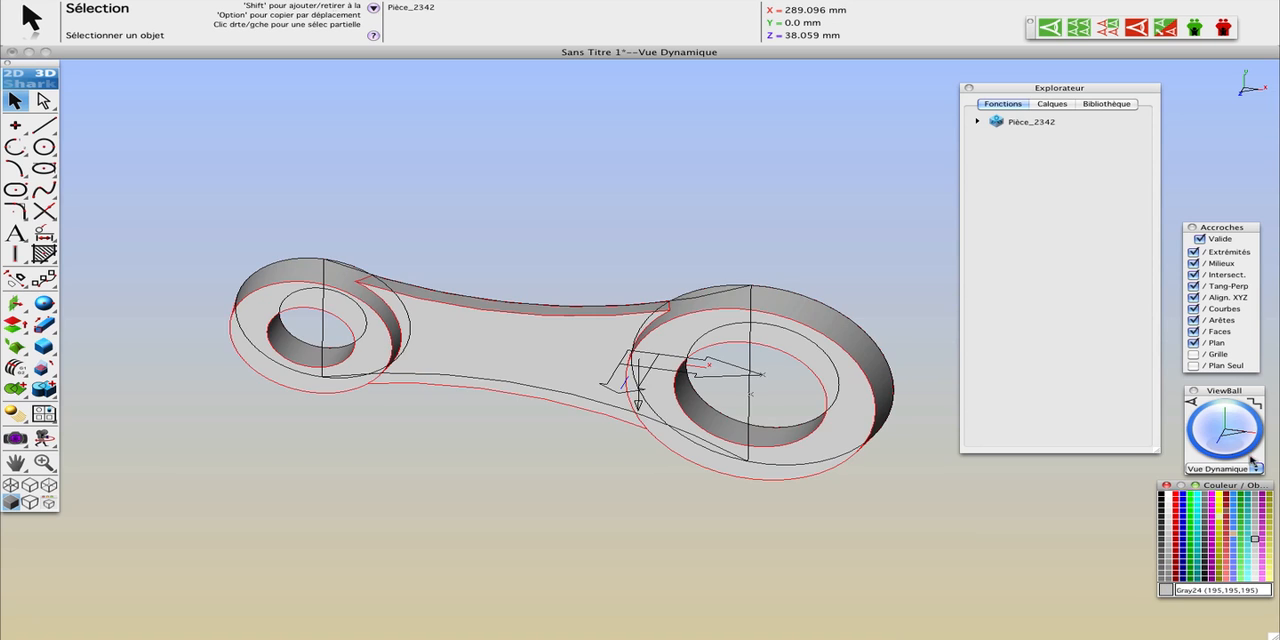
mouse_move(1232, 440)
mouse_down()
mouse_move(1230, 420)
mouse_move(1226, 432)
mouse_move(1238, 430)
mouse_move(1222, 430)
mouse_up()
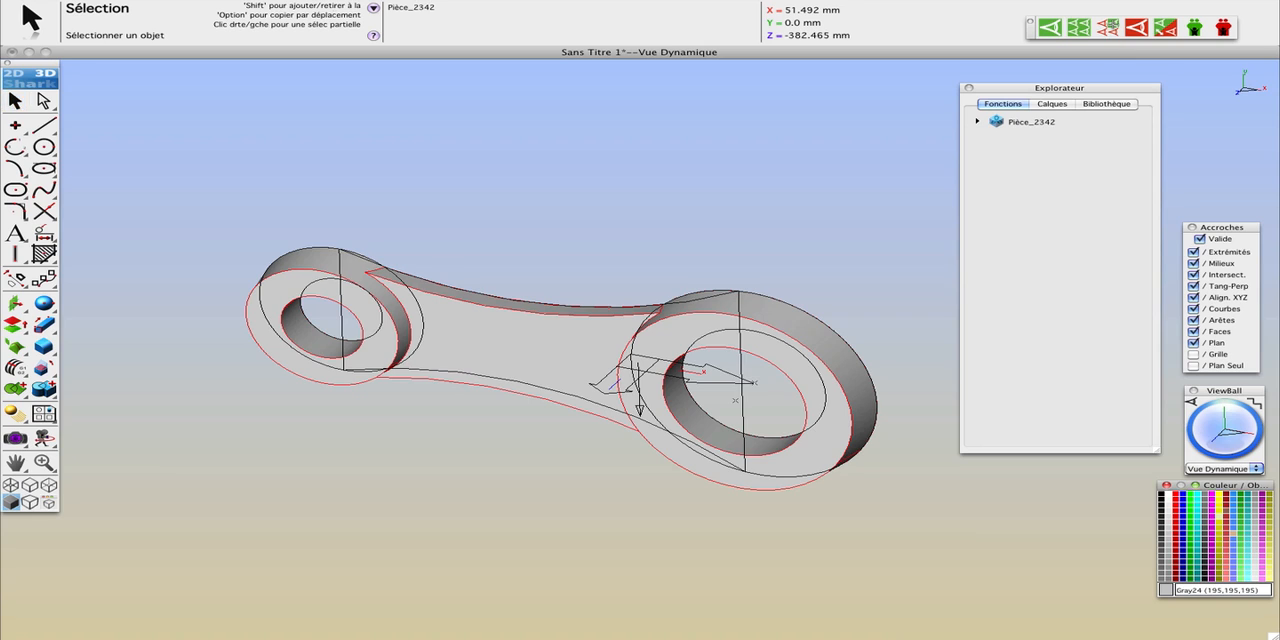
click(1108, 27)
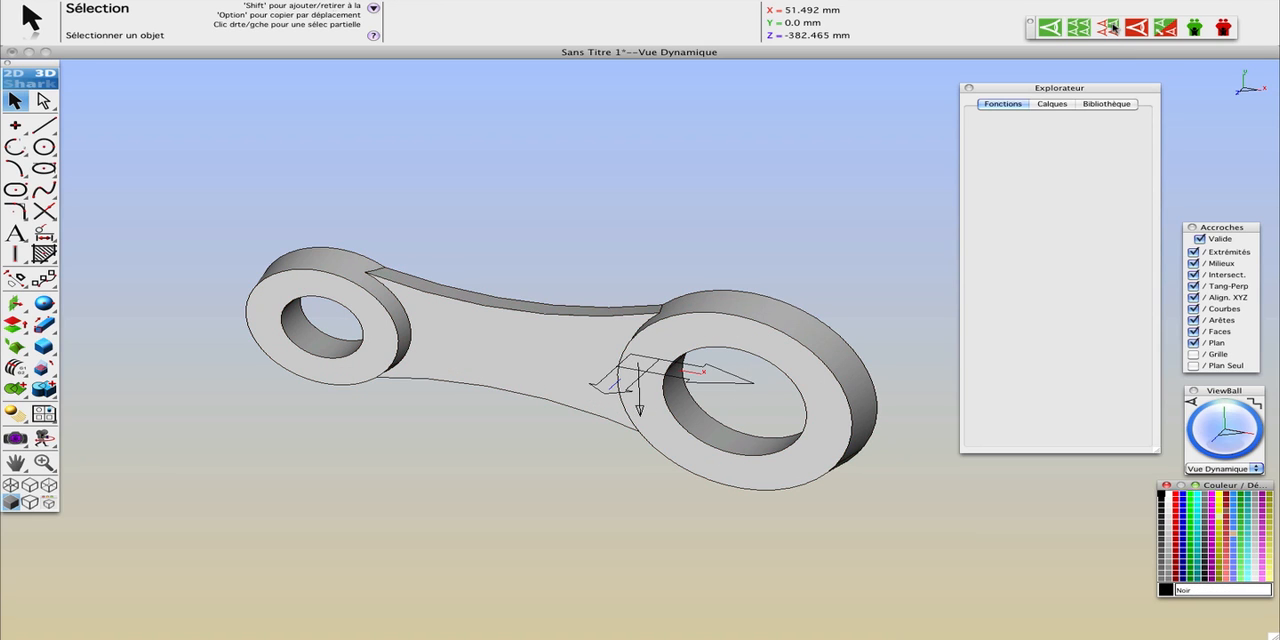
Step: Mirror a copy of the solid about its base line in the Face view, using a two-point horizontal axis
click(1230, 469)
click(1215, 399)
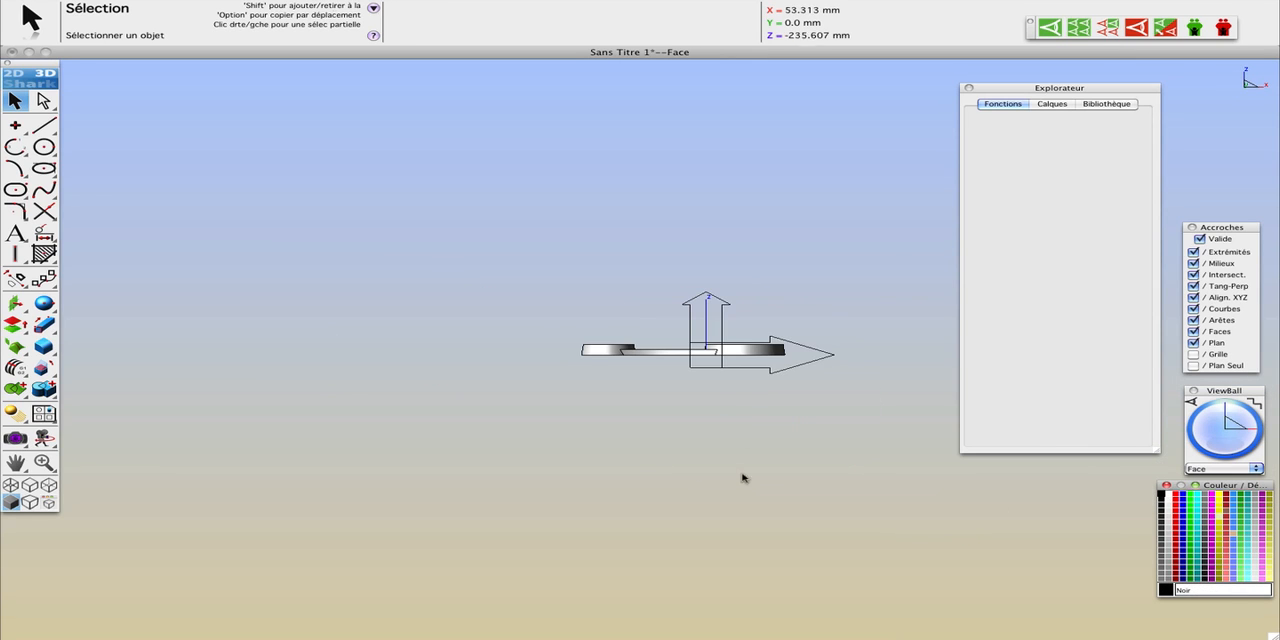
click(15, 278)
click(430, 308)
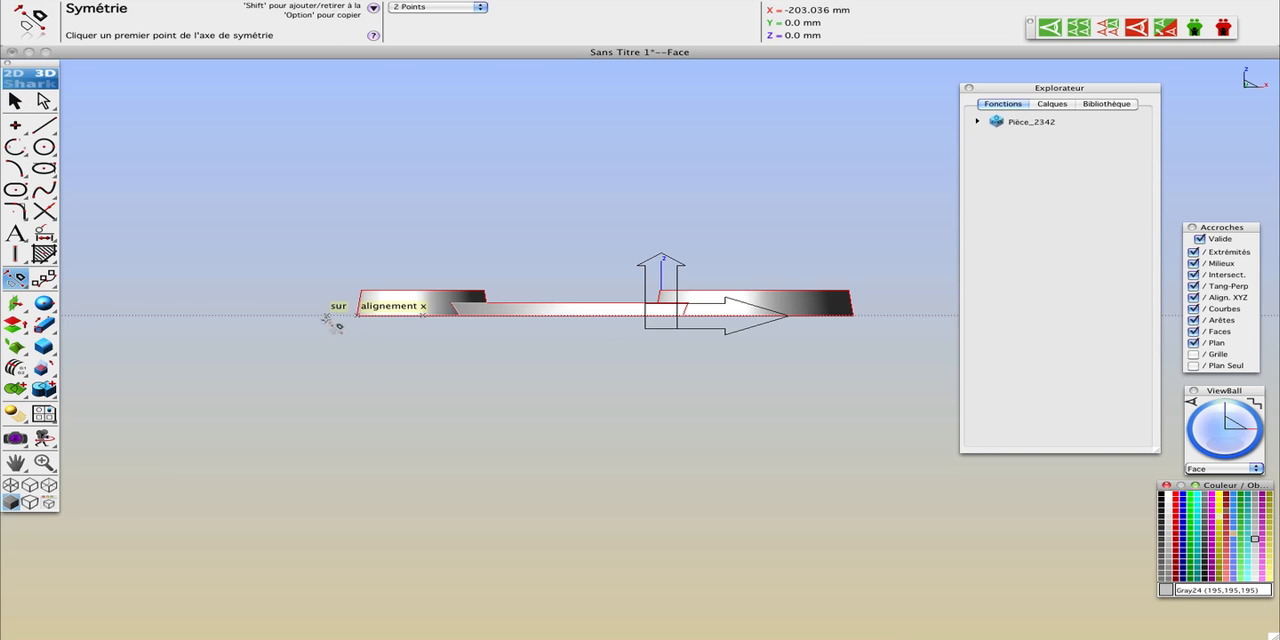
click(328, 315)
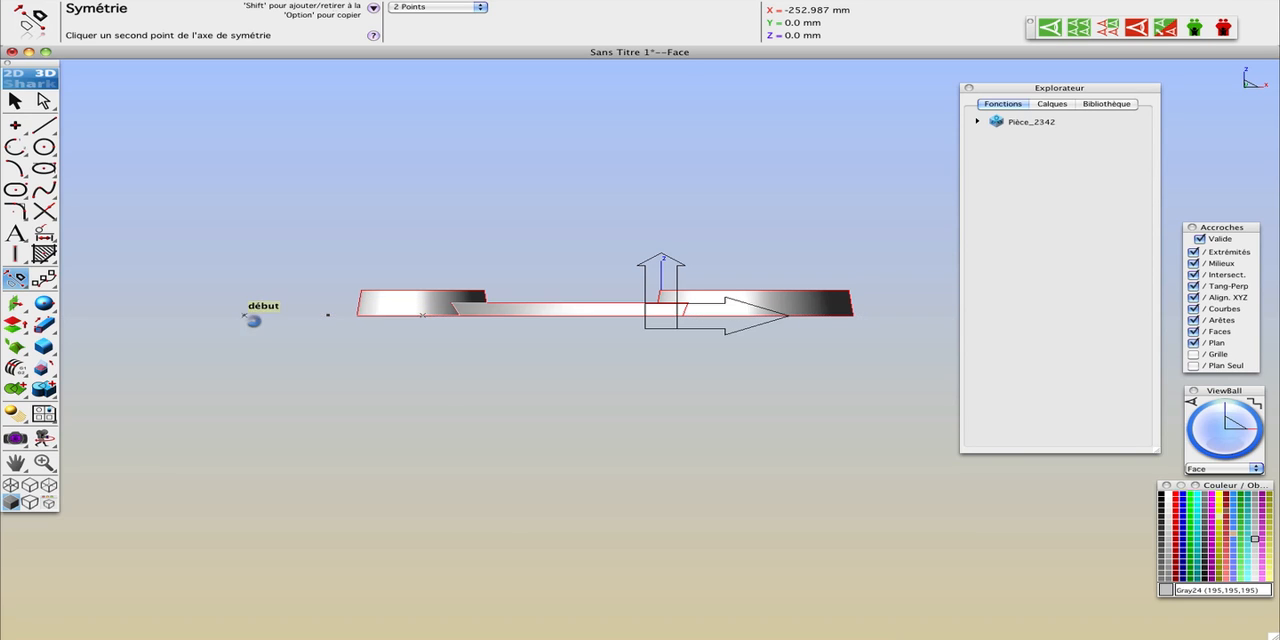
click(245, 315)
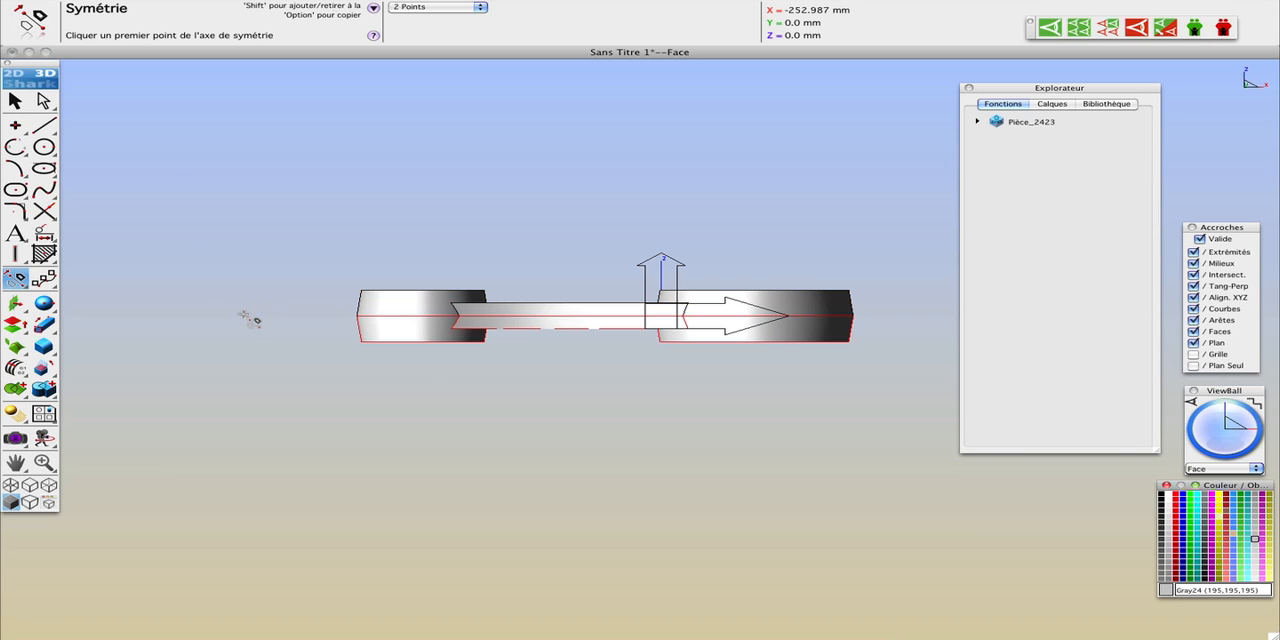
Step: Unite the mirrored lower half with the upper half, using the upper half as the base volume
click(40, 393)
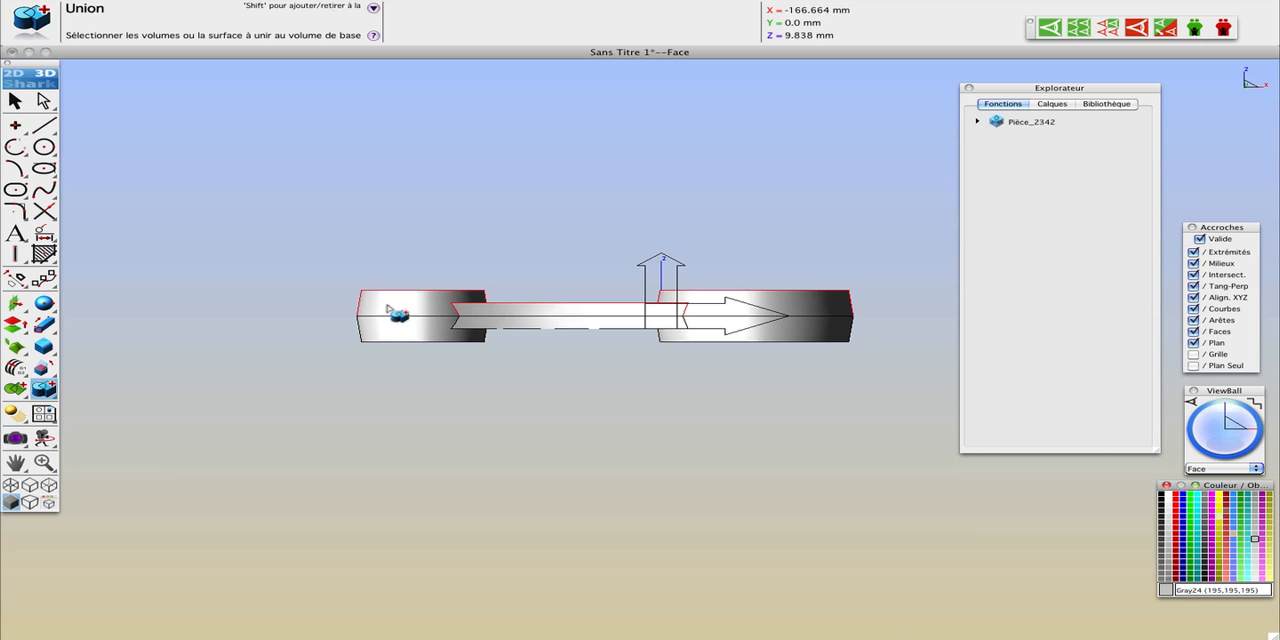
click(398, 332)
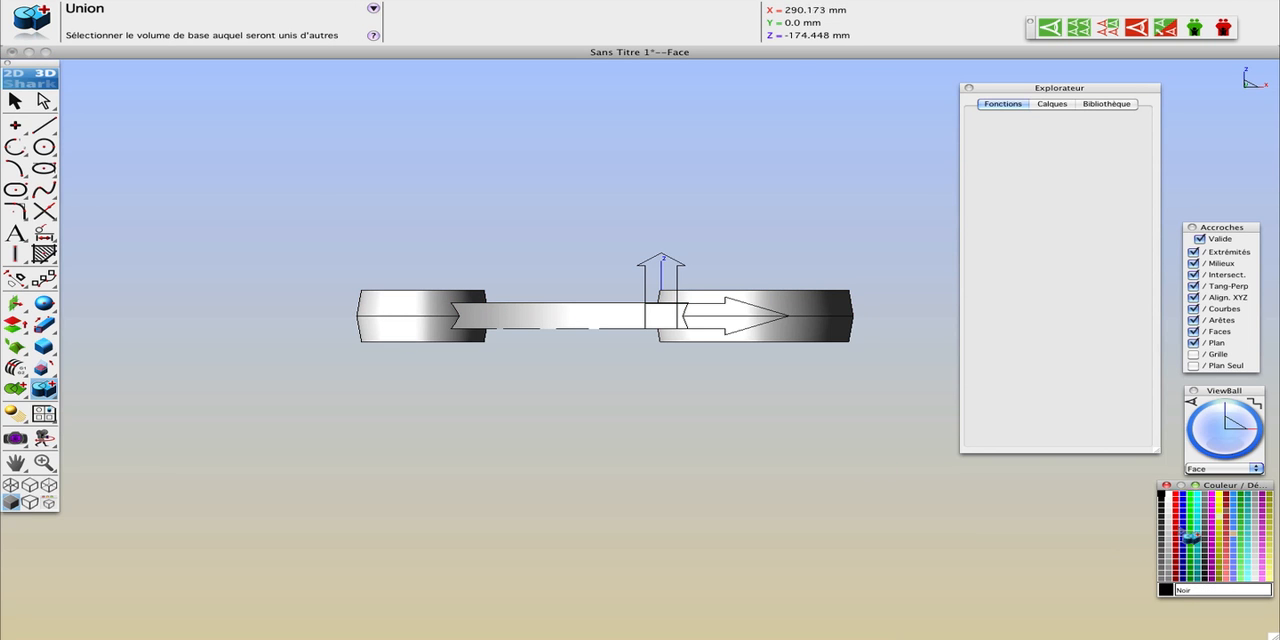
drag(1229, 421, 1224, 464)
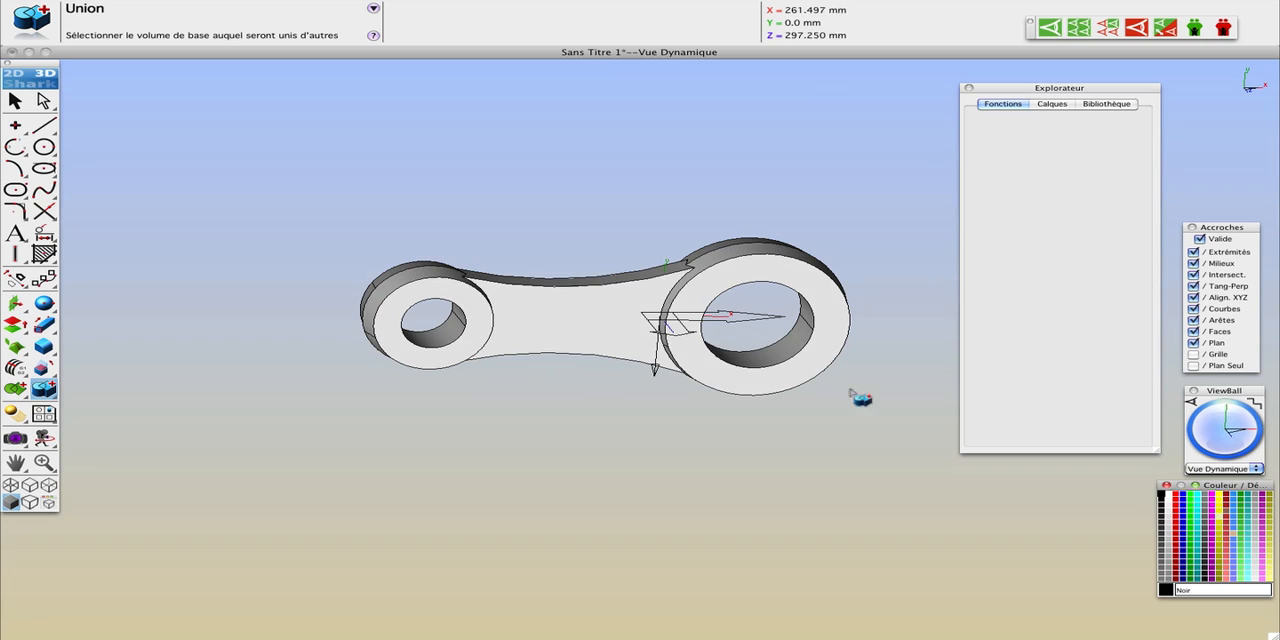
Step: Set the display resolution of the united part to Super Fine
click(15, 100)
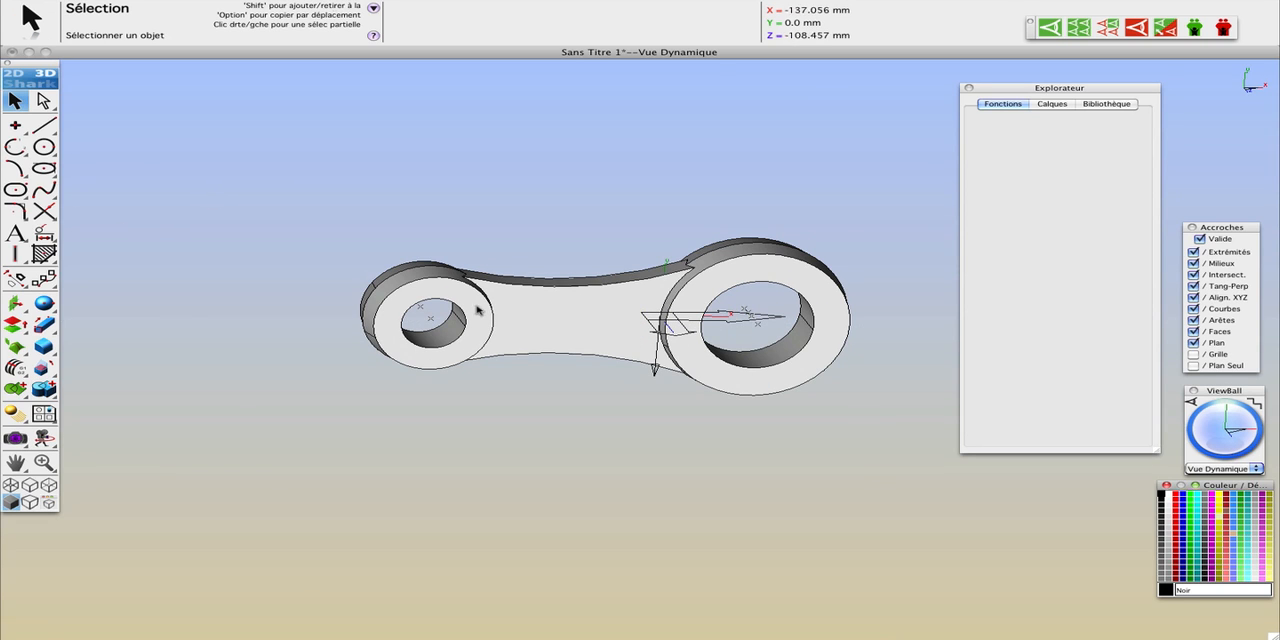
right_click(614, 318)
mouse_move(605, 150)
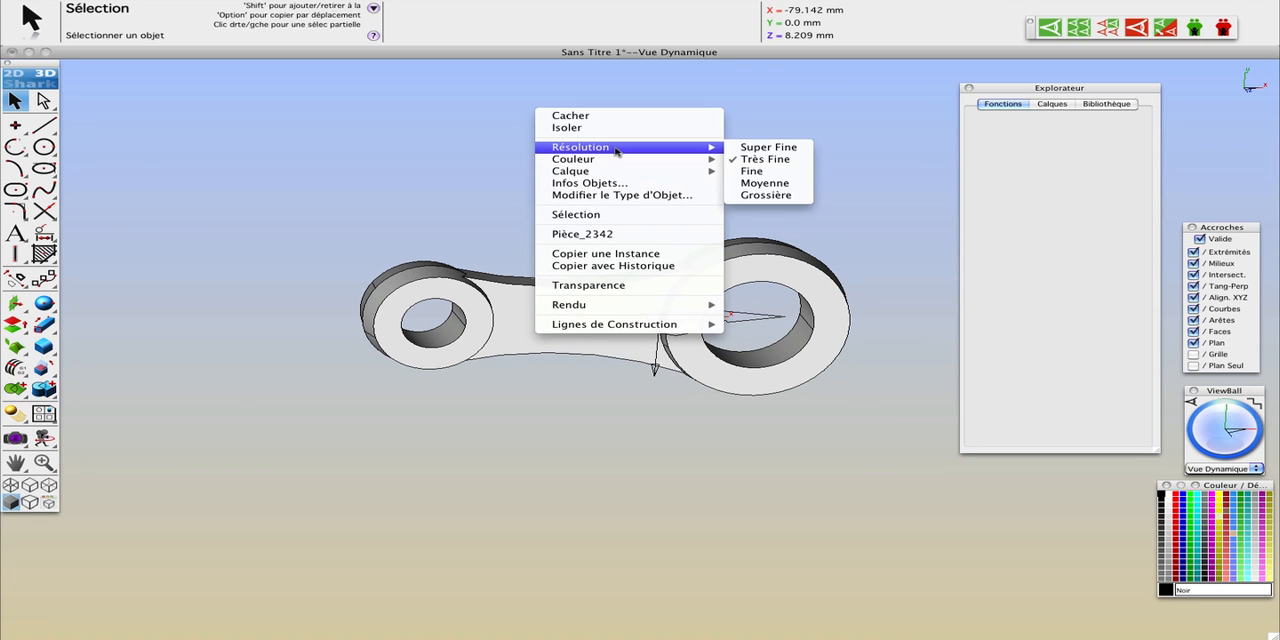
click(745, 148)
scroll(613, 294, down, 10)
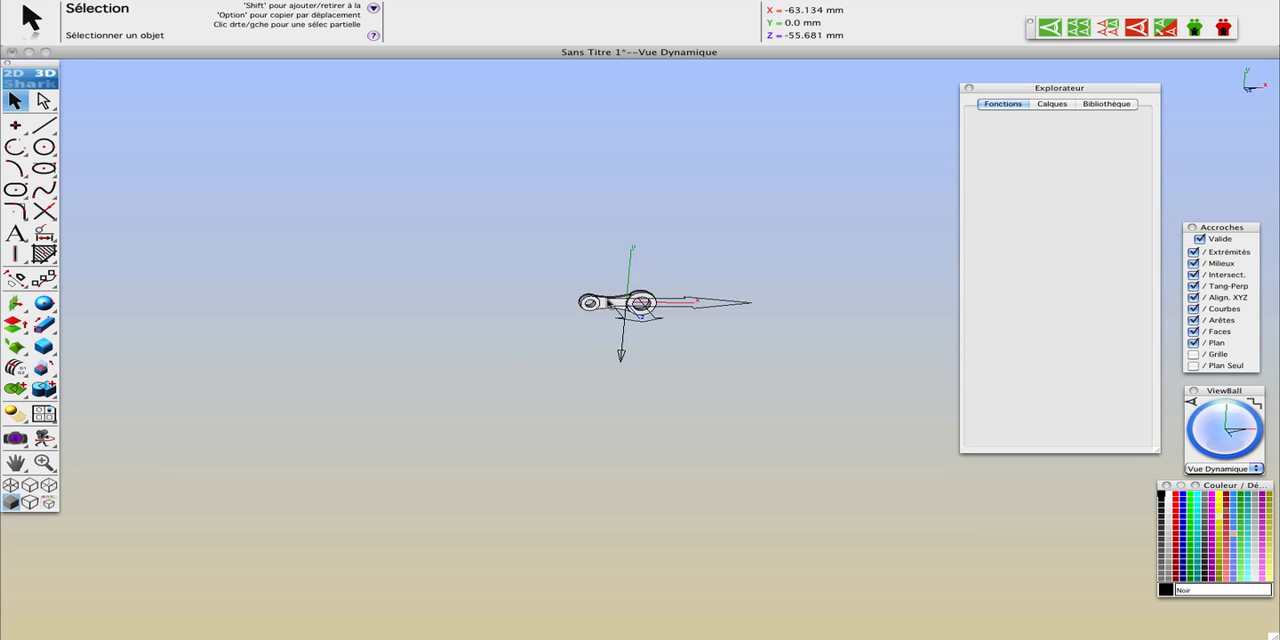
scroll(608, 304, up, 10)
Step: Round the two long curved edges of the web's front face with 5 mm constant radial fillets
mouse_move(1212, 420)
mouse_down()
mouse_move(1208, 440)
mouse_move(1195, 426)
mouse_up()
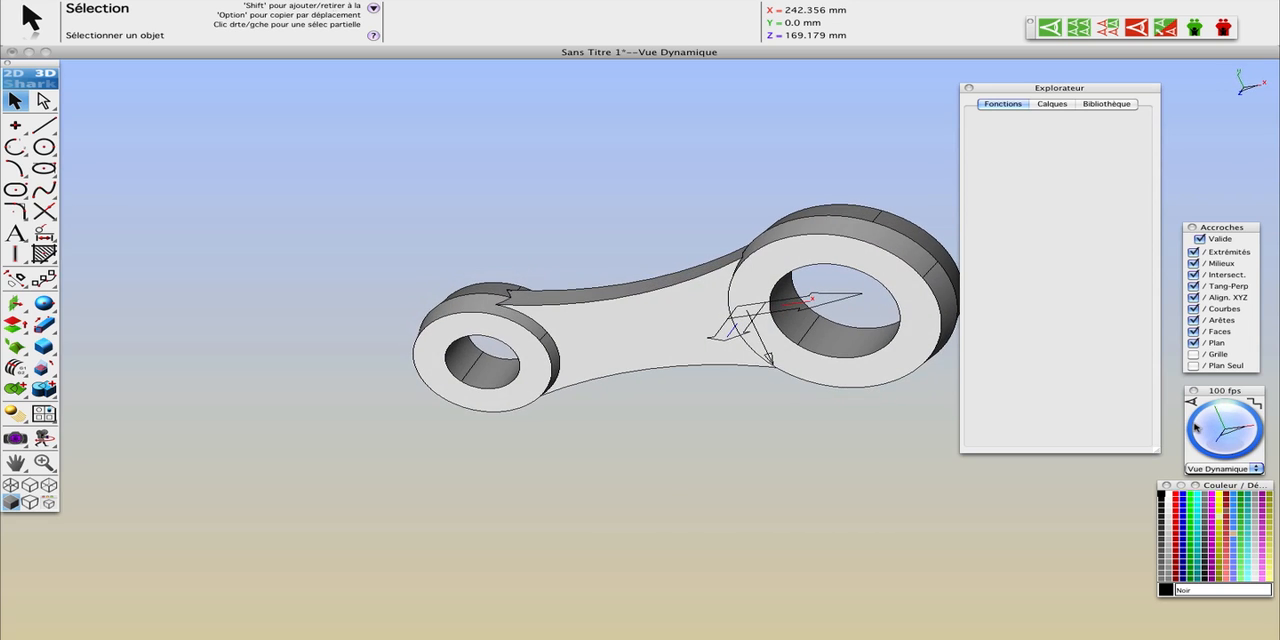
click(43, 345)
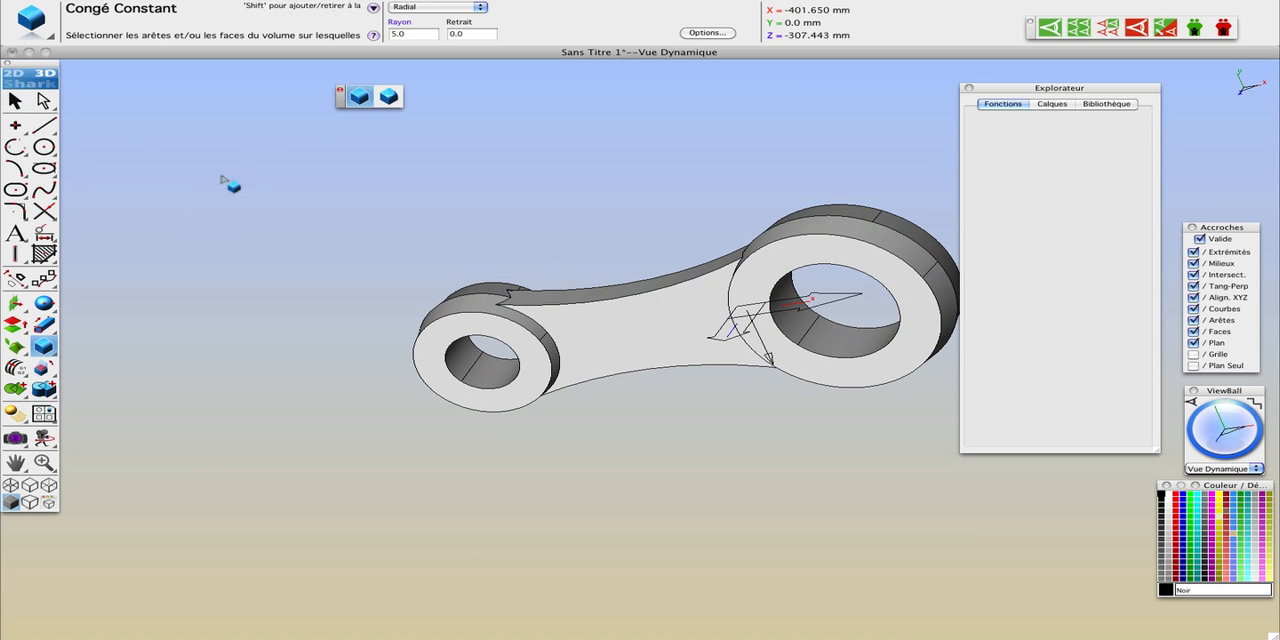
click(600, 301)
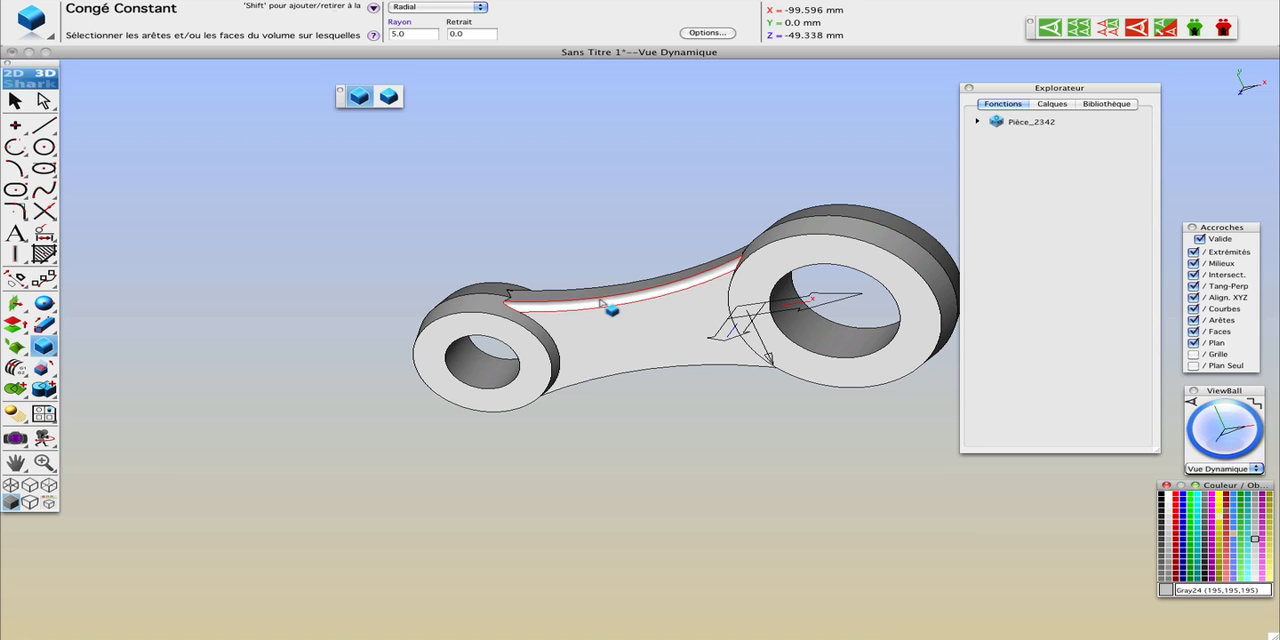
click(657, 372)
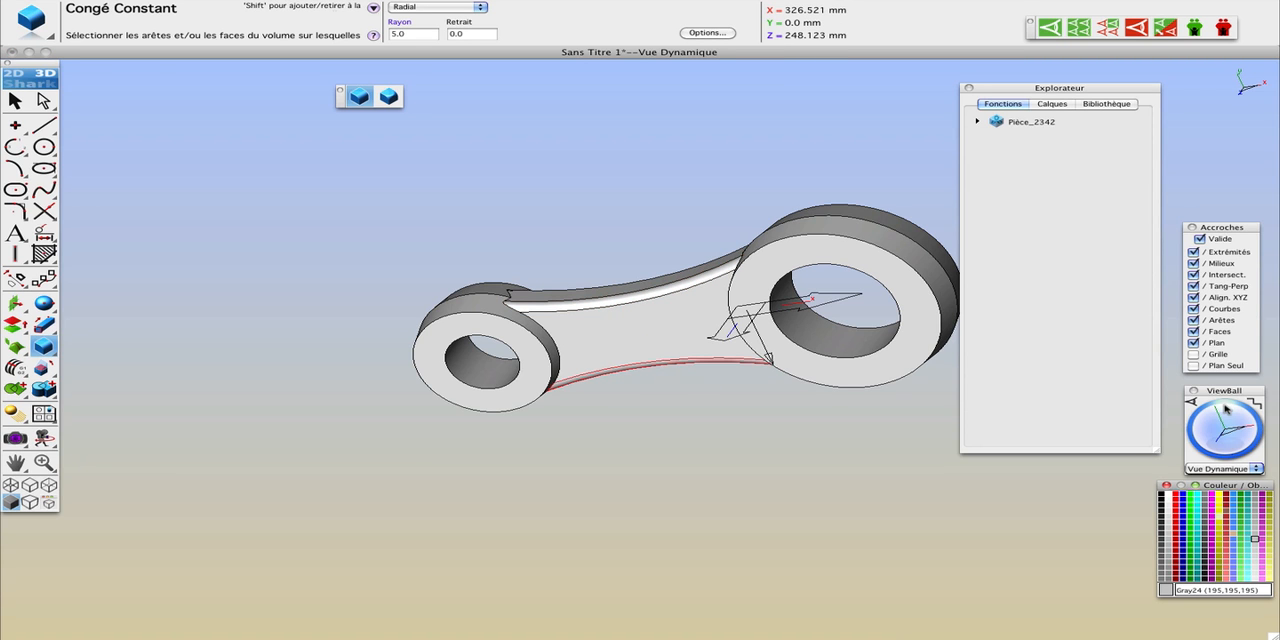
Step: Apply 5 mm fillets to the two long edges of the web's opposite face and to its junction with the large ring
mouse_move(1218, 428)
mouse_down()
mouse_move(1238, 420)
mouse_move(1230, 410)
mouse_move(1196, 415)
mouse_move(1240, 428)
mouse_move(1222, 414)
mouse_up()
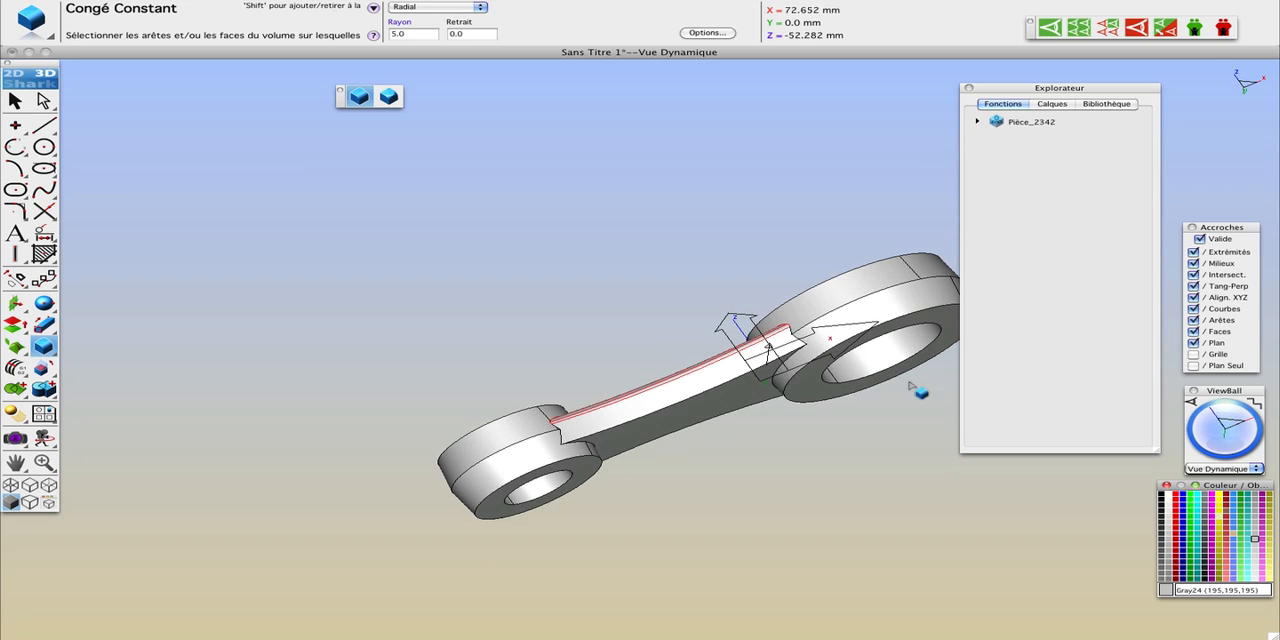
click(731, 394)
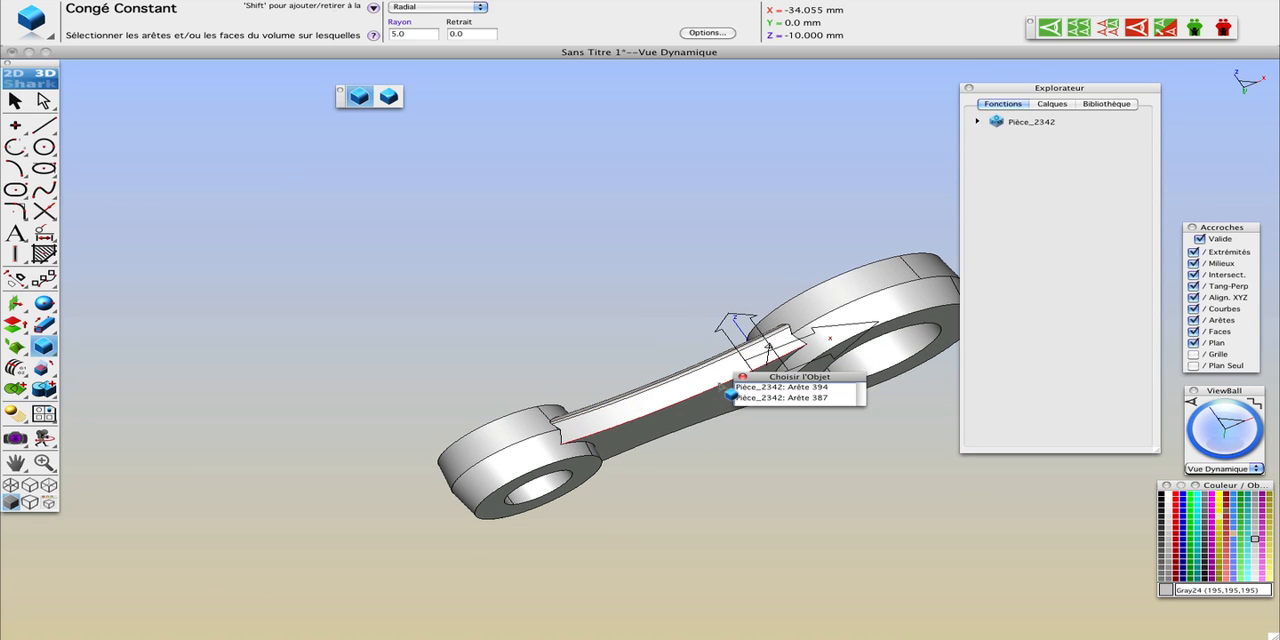
click(790, 397)
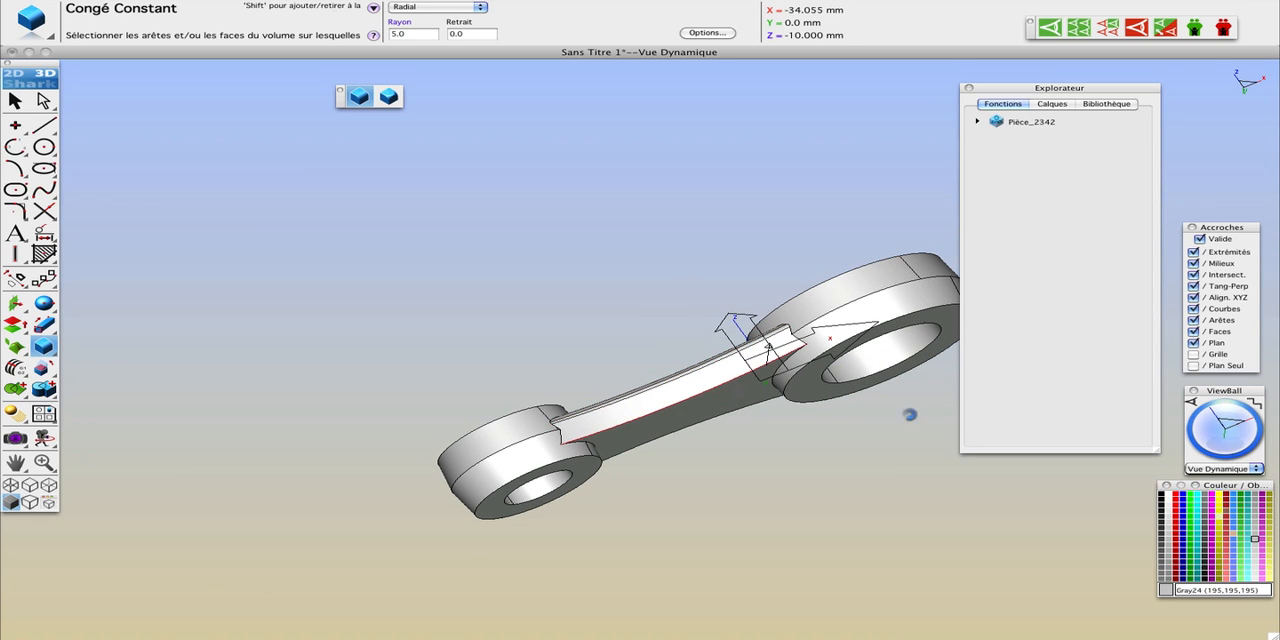
mouse_move(1244, 444)
mouse_down()
mouse_move(1228, 420)
mouse_move(1228, 440)
mouse_up()
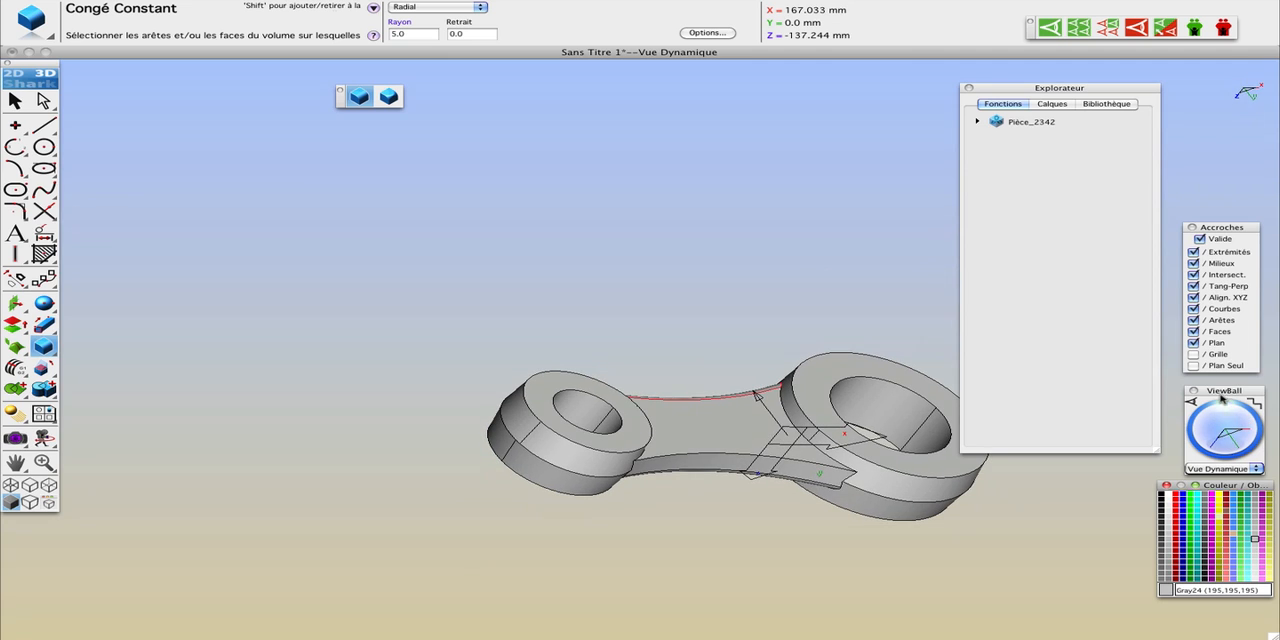
click(705, 462)
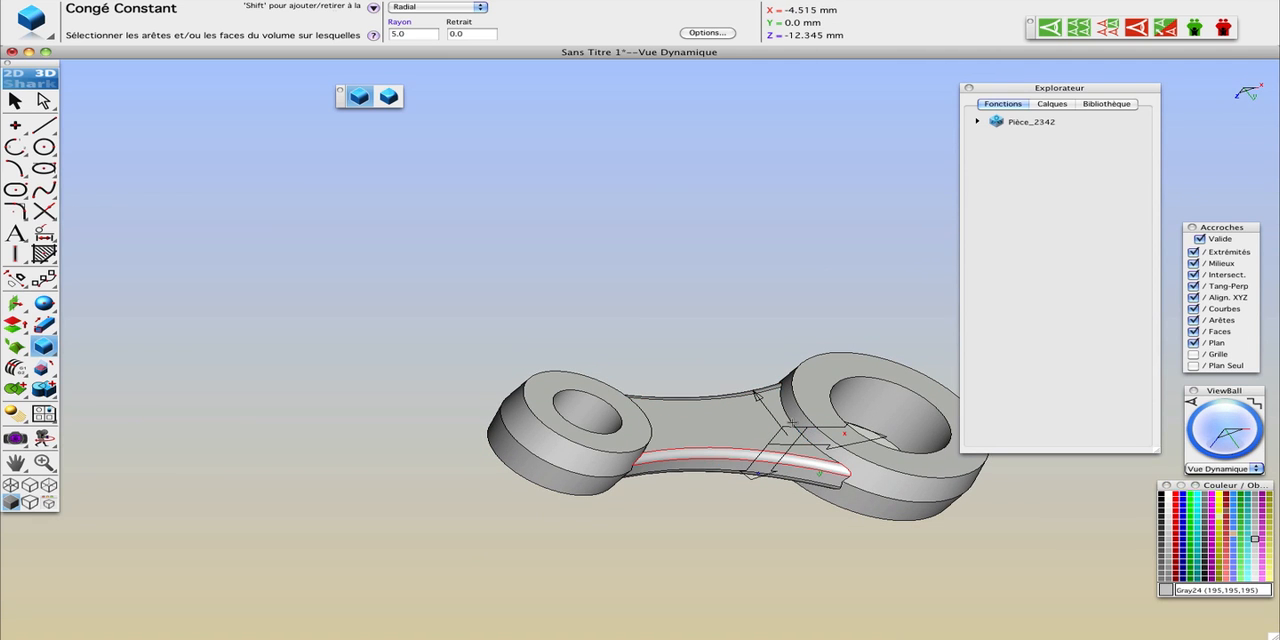
click(806, 434)
Step: Try an 8 mm radius on the web-to-large-ring junction fillet and return it to 5 mm
click(414, 35)
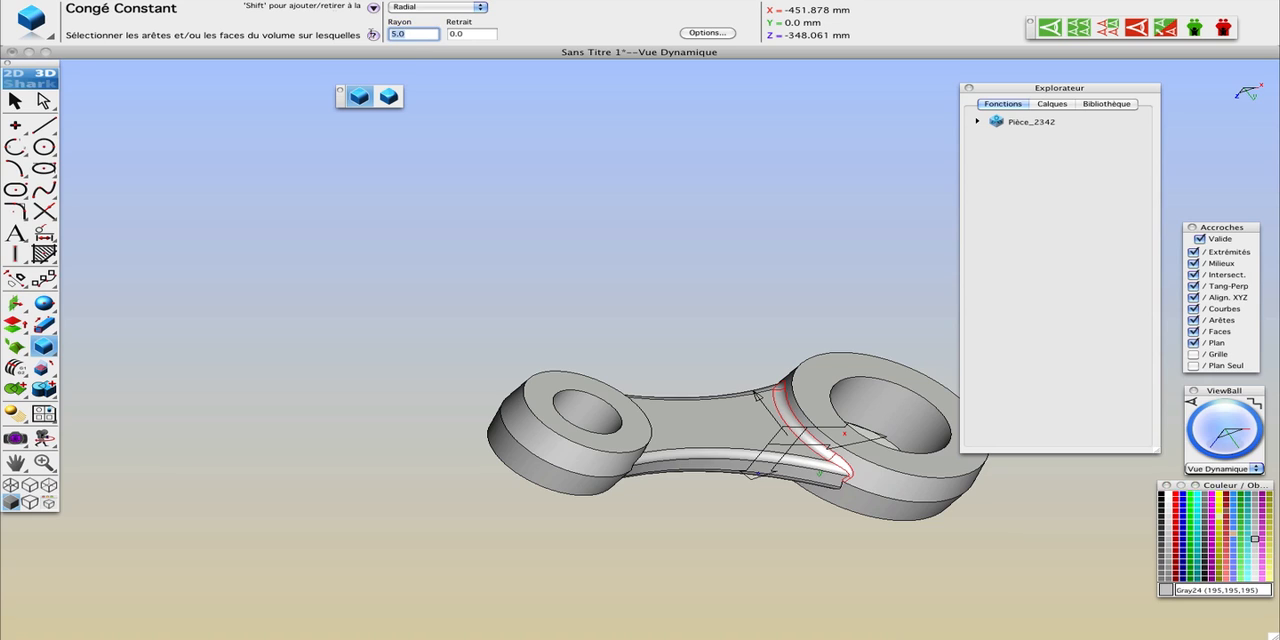
text(8)
key(Return)
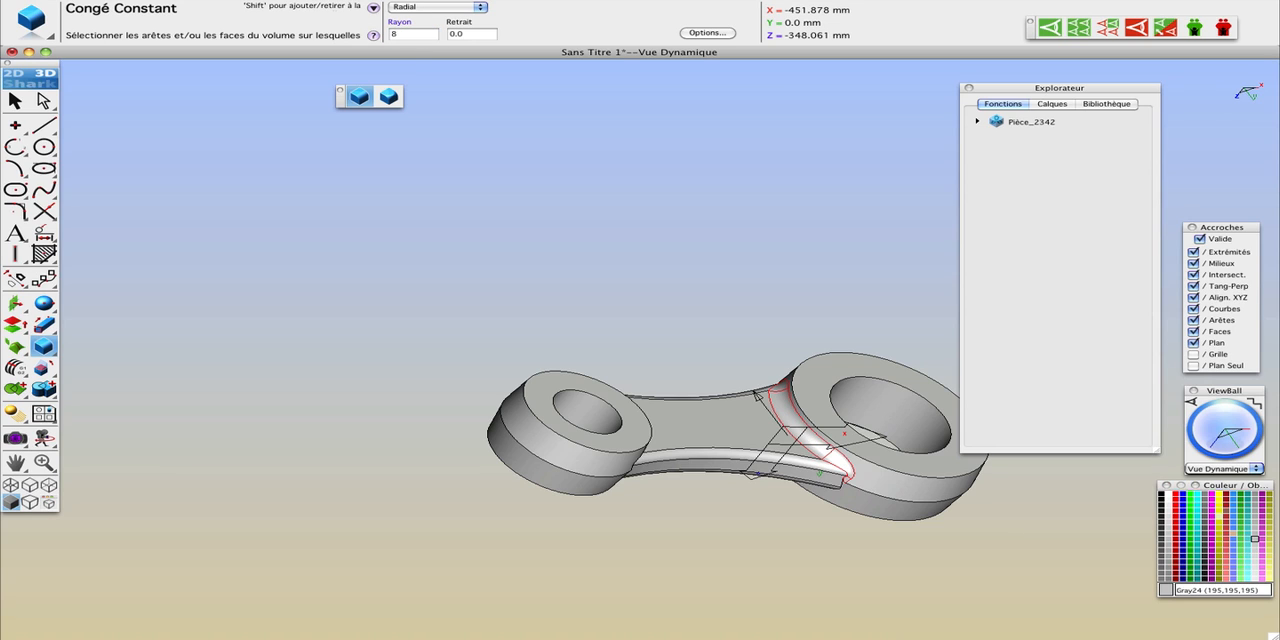
click(410, 34)
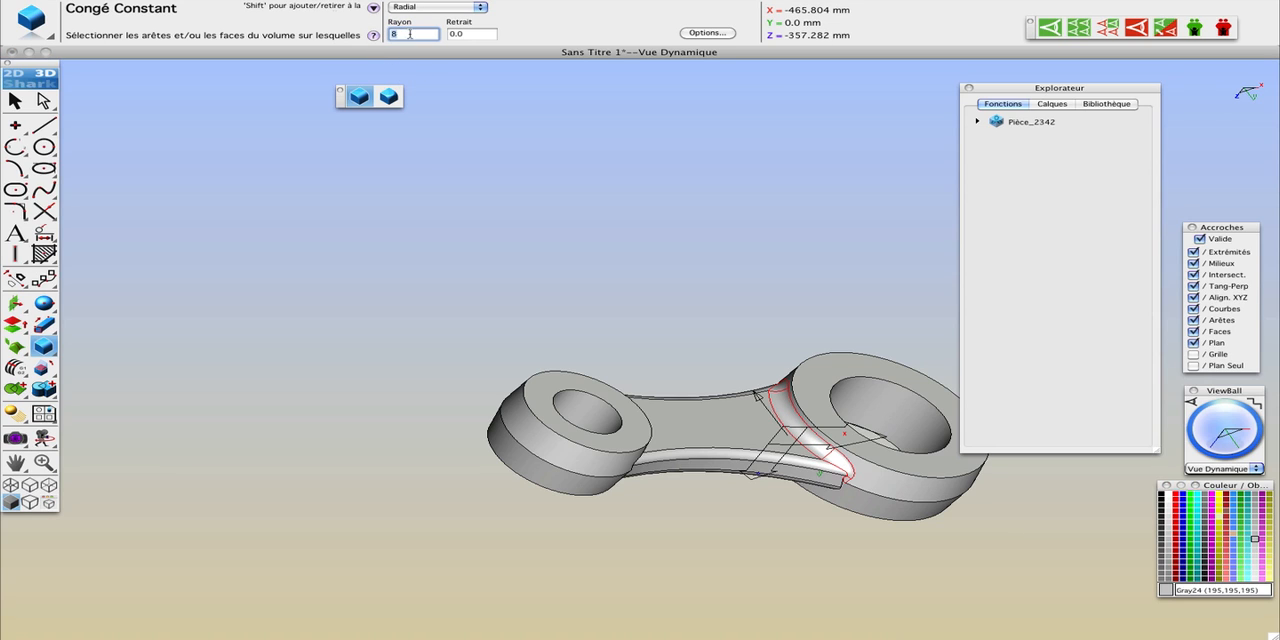
text(5)
key(Return)
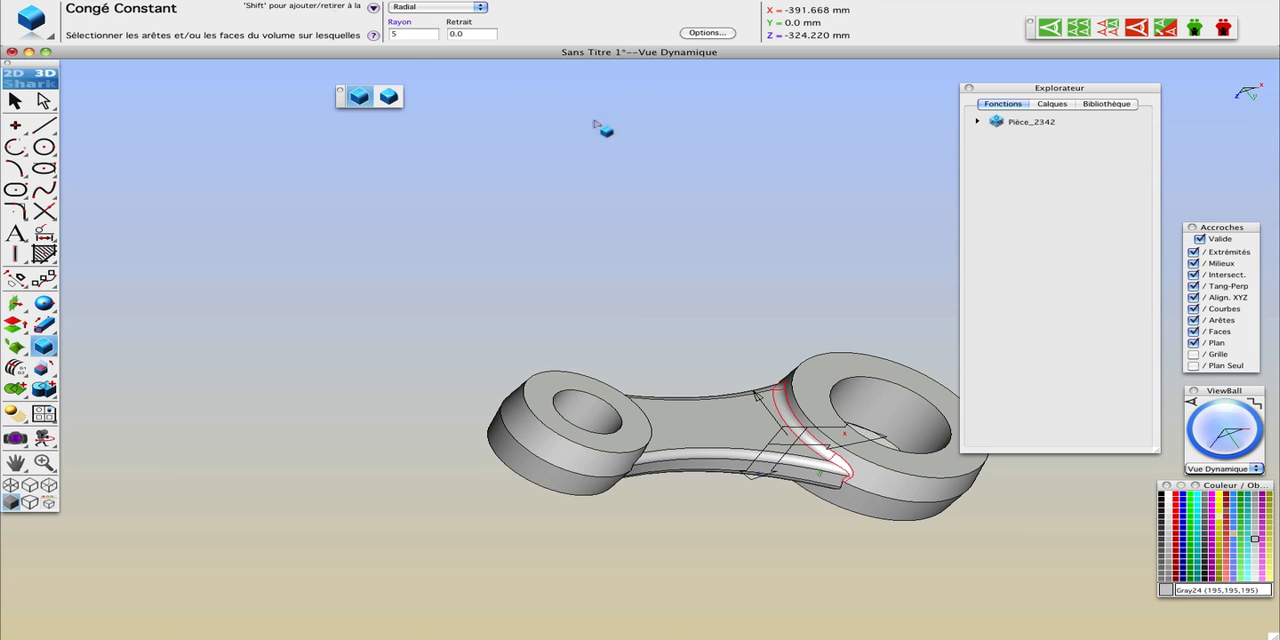
Step: Fillet the other web-to-large-ring junction and the web-to-small-ring junctions on both faces with a 5 mm radius
mouse_move(1230, 430)
mouse_down()
mouse_move(1224, 408)
mouse_move(1222, 440)
mouse_up()
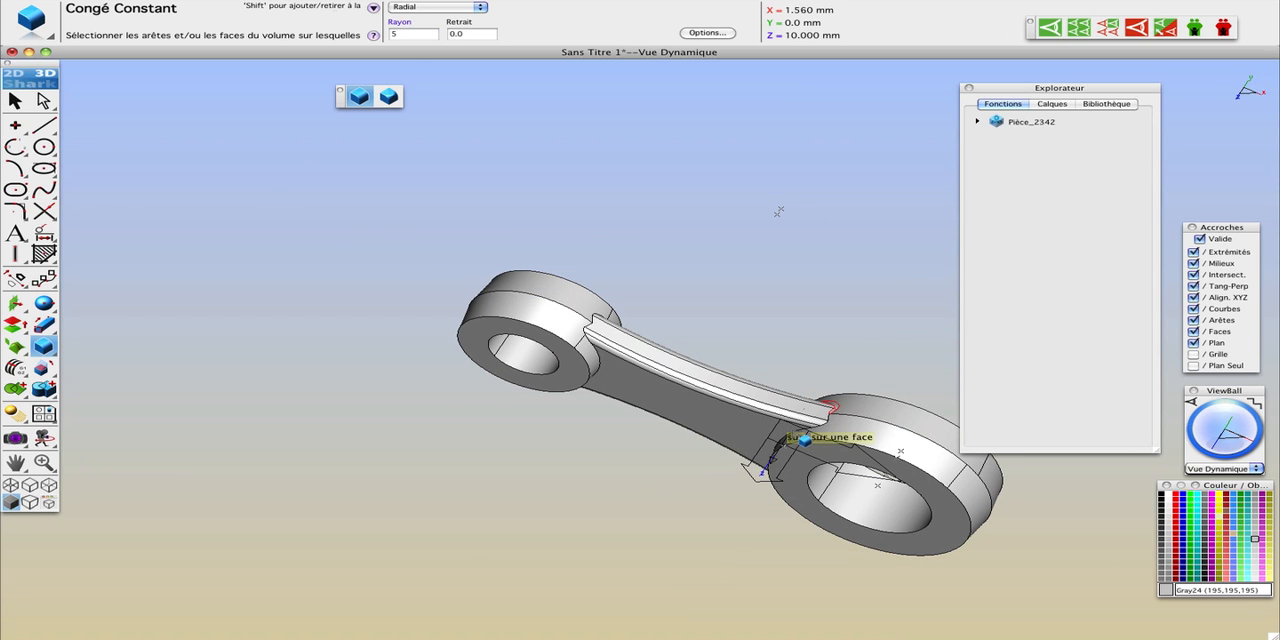
click(805, 440)
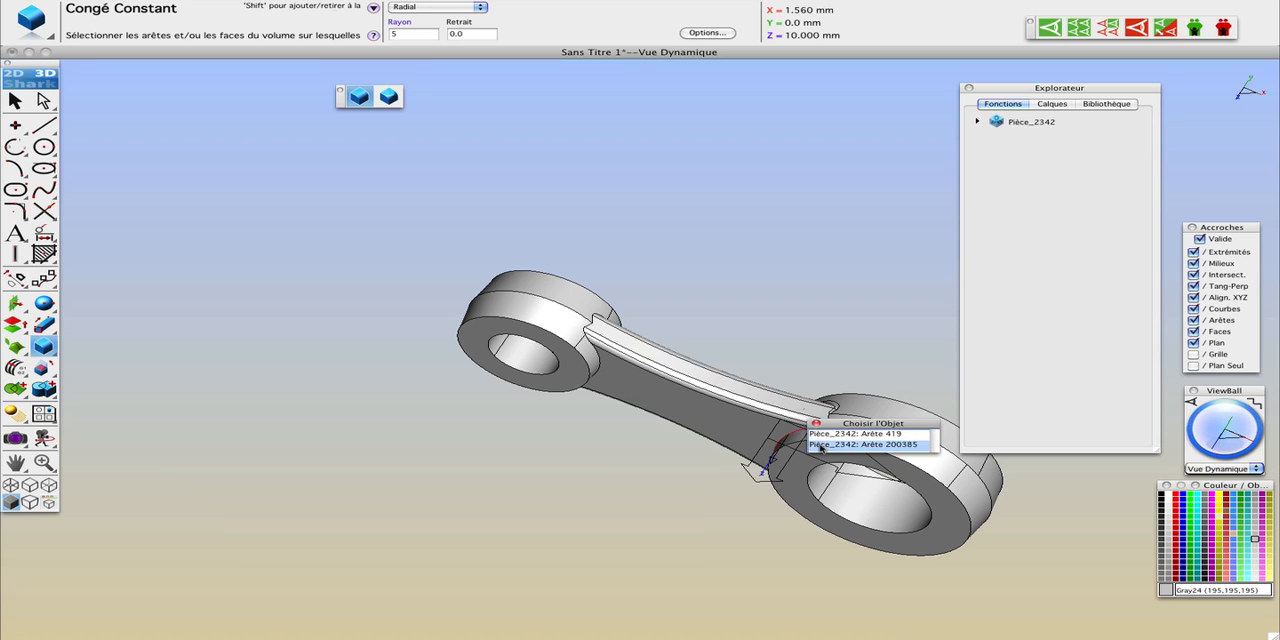
click(820, 444)
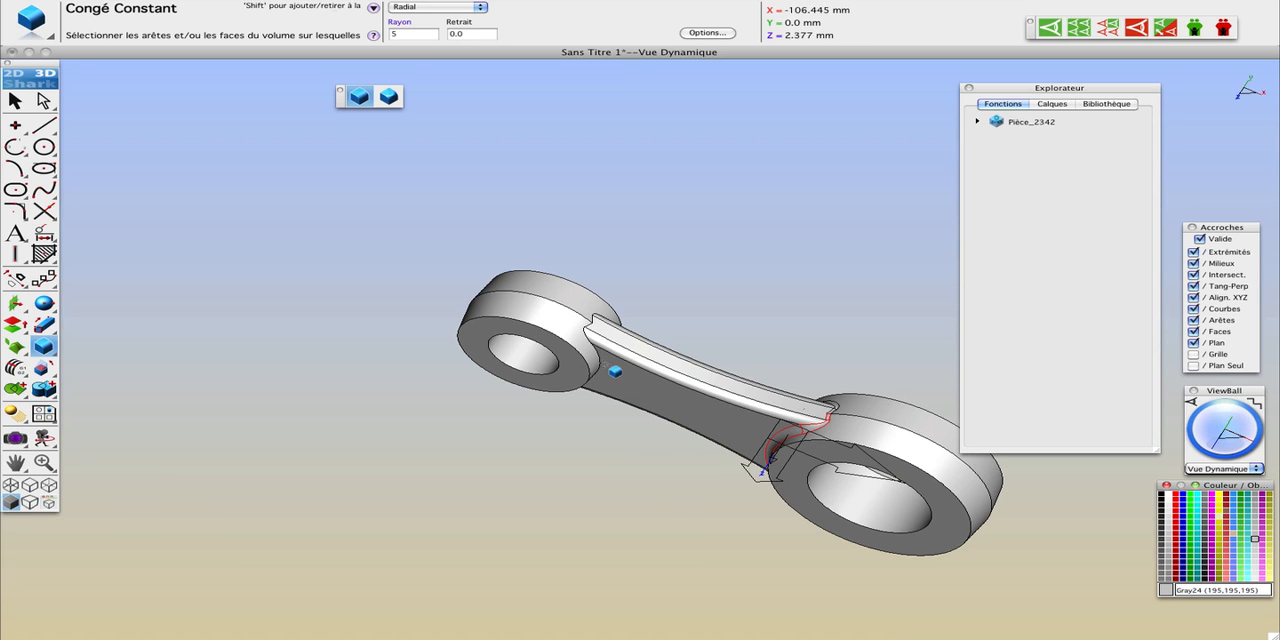
click(611, 368)
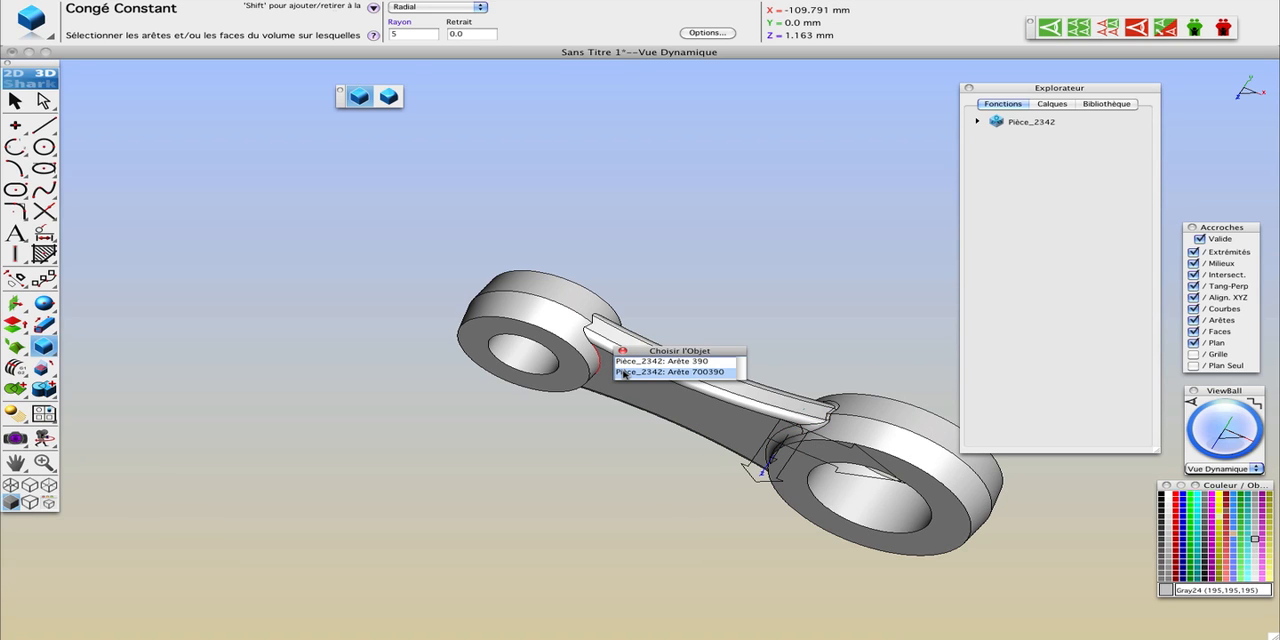
click(623, 373)
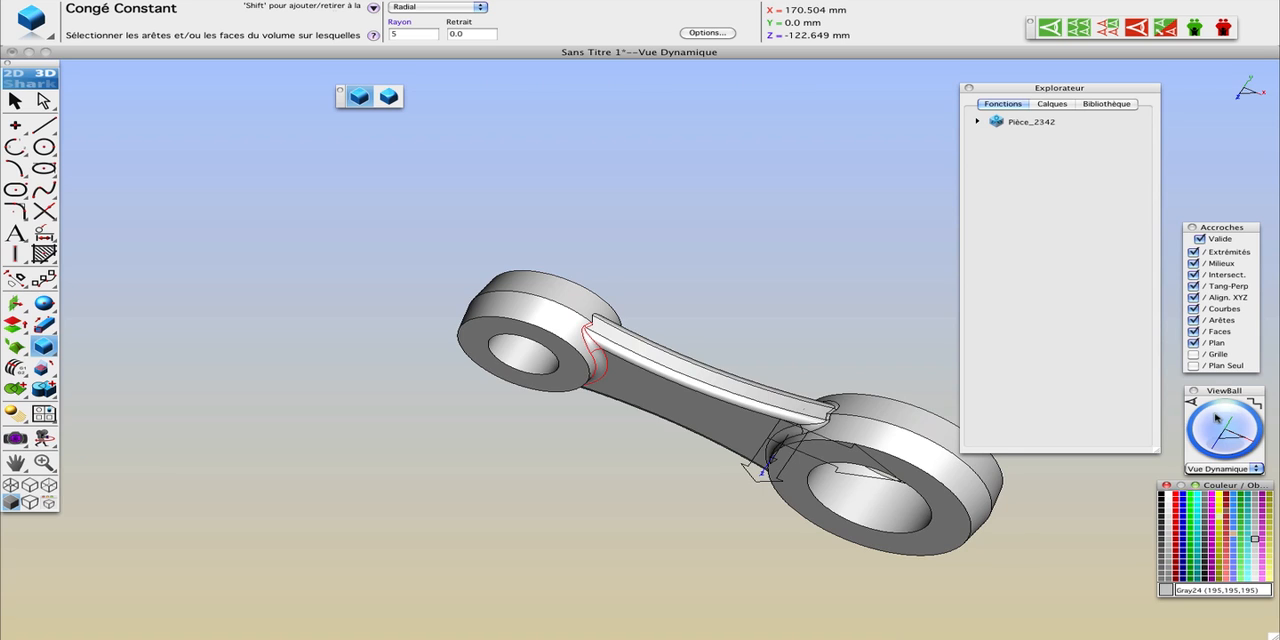
drag(1206, 421, 1227, 441)
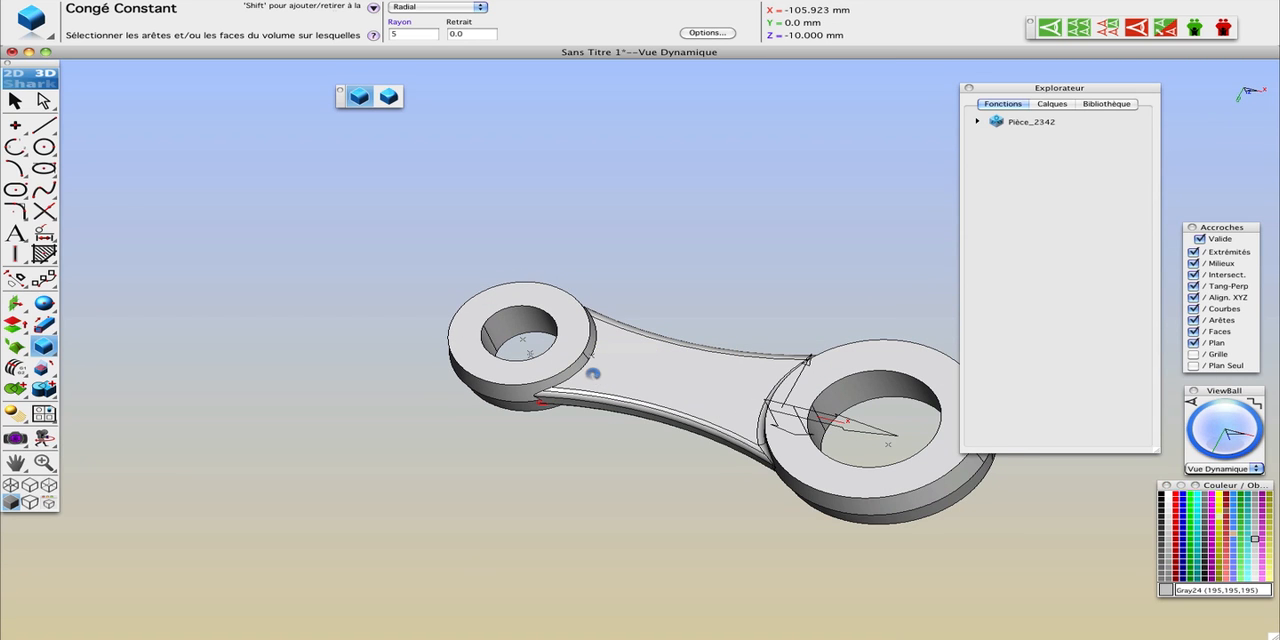
click(596, 371)
Step: Render the filleted part on screen with Rendu Utilisateur and with Rendu Métal
drag(1219, 436, 1229, 408)
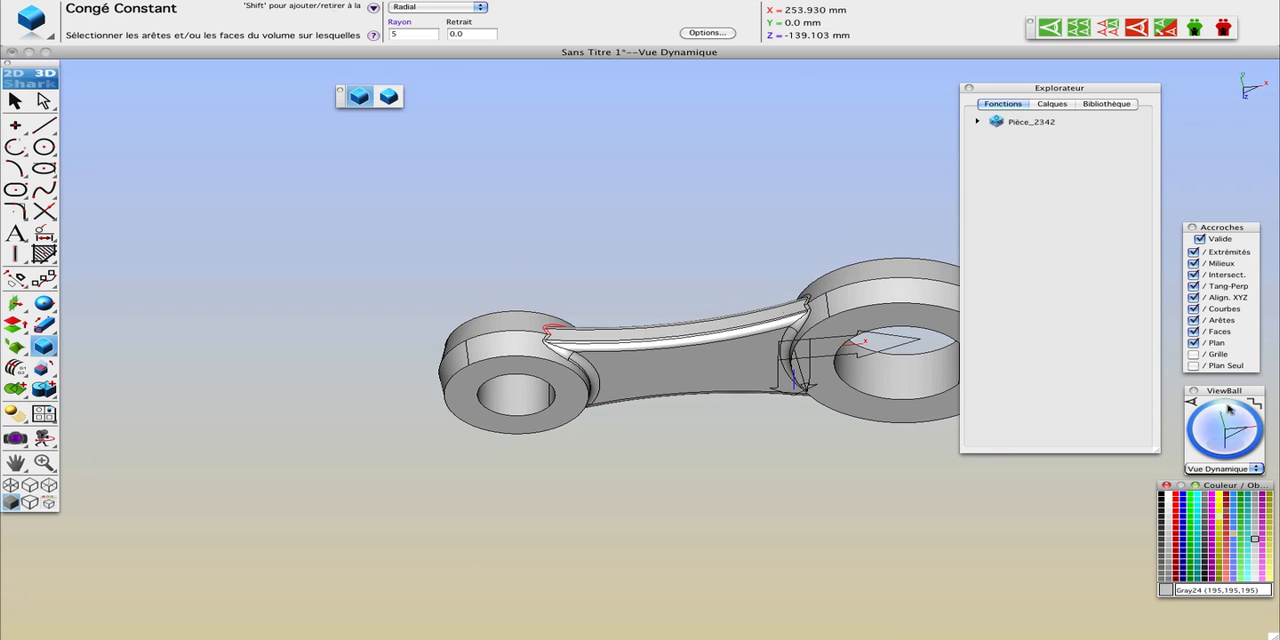
middle_drag(820, 411, 646, 417)
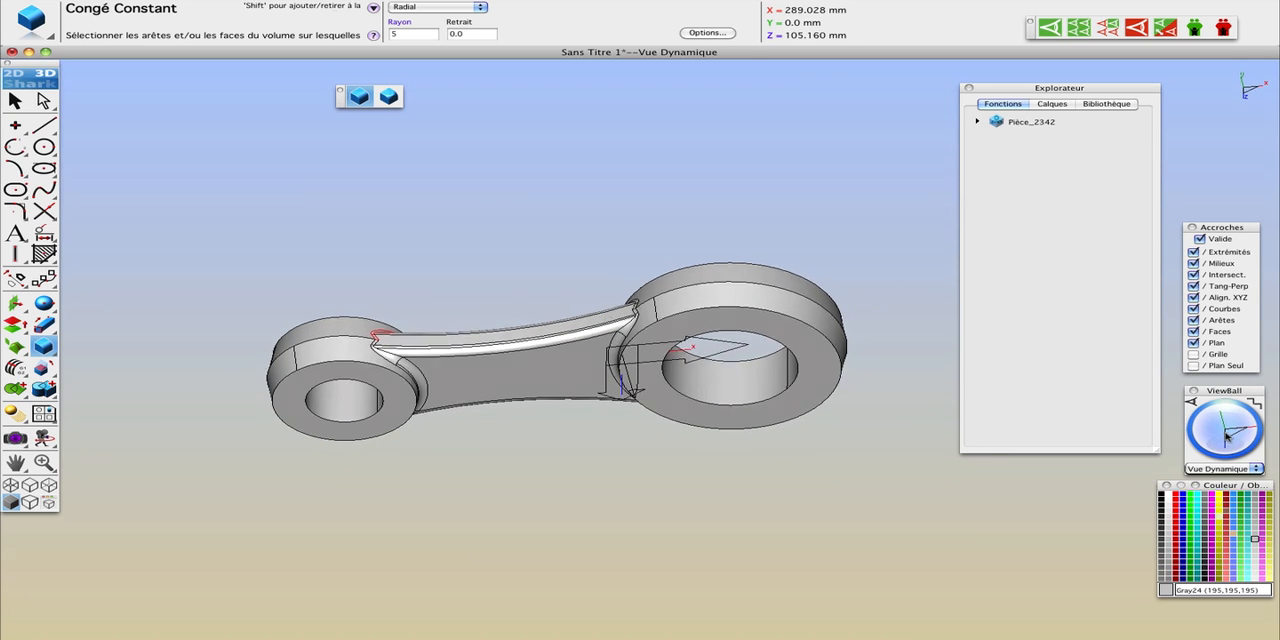
mouse_move(1227, 436)
mouse_down()
mouse_move(1227, 420)
mouse_move(1214, 442)
mouse_up()
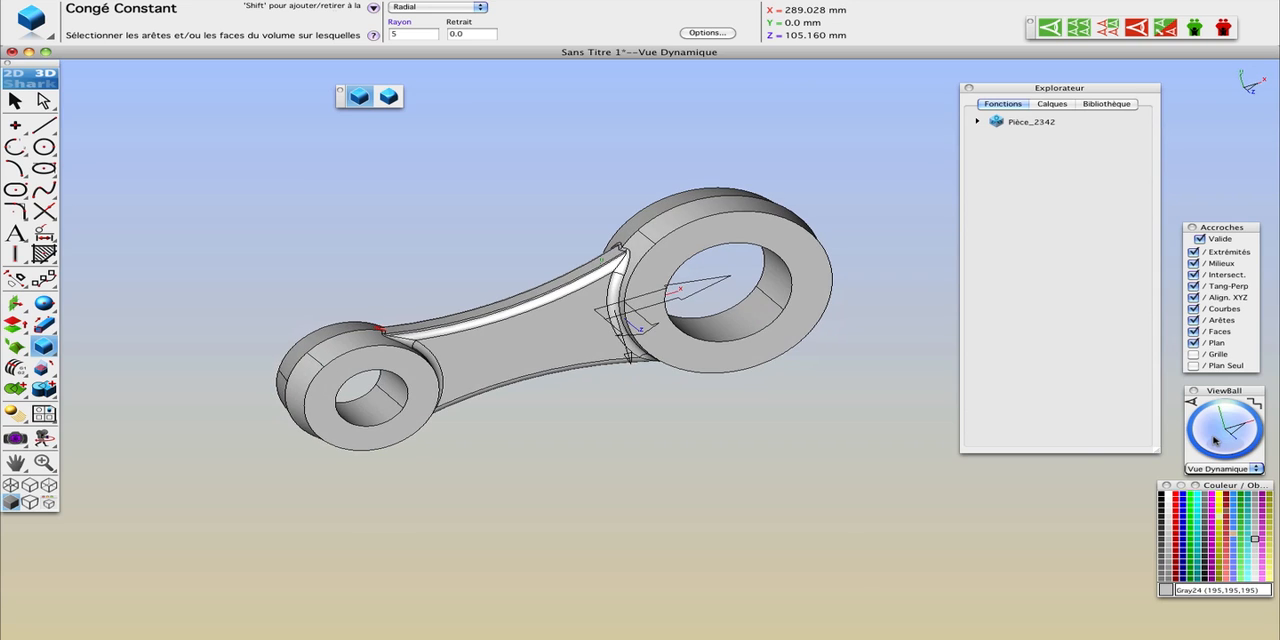
click(15, 437)
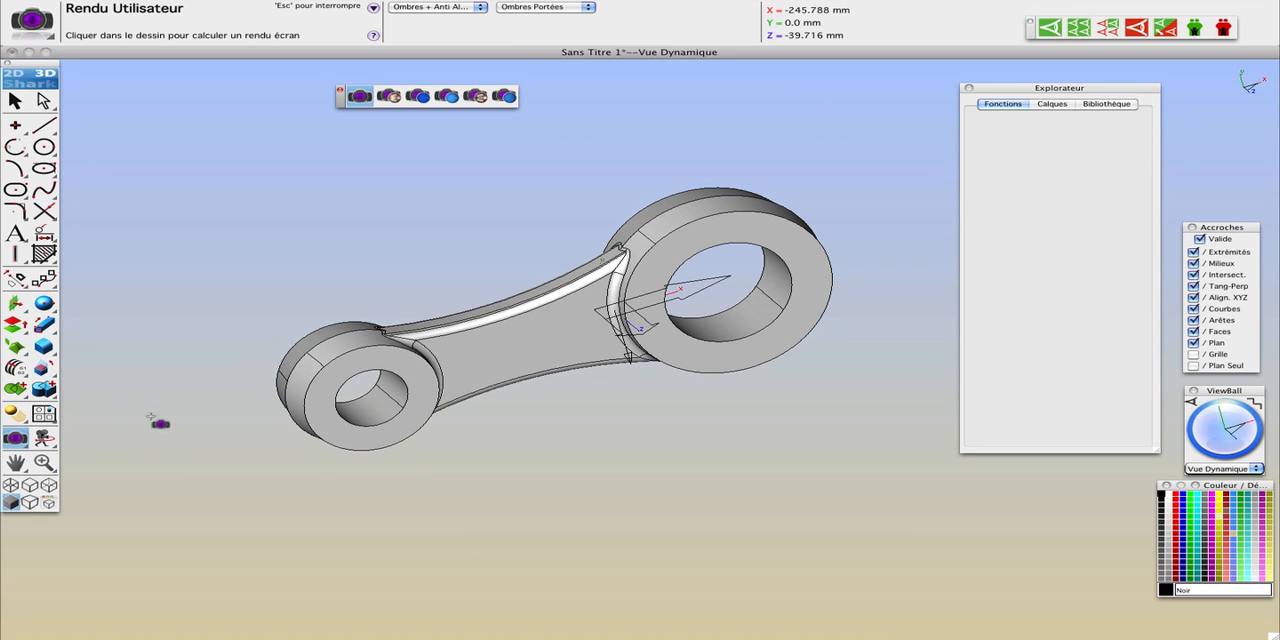
click(160, 424)
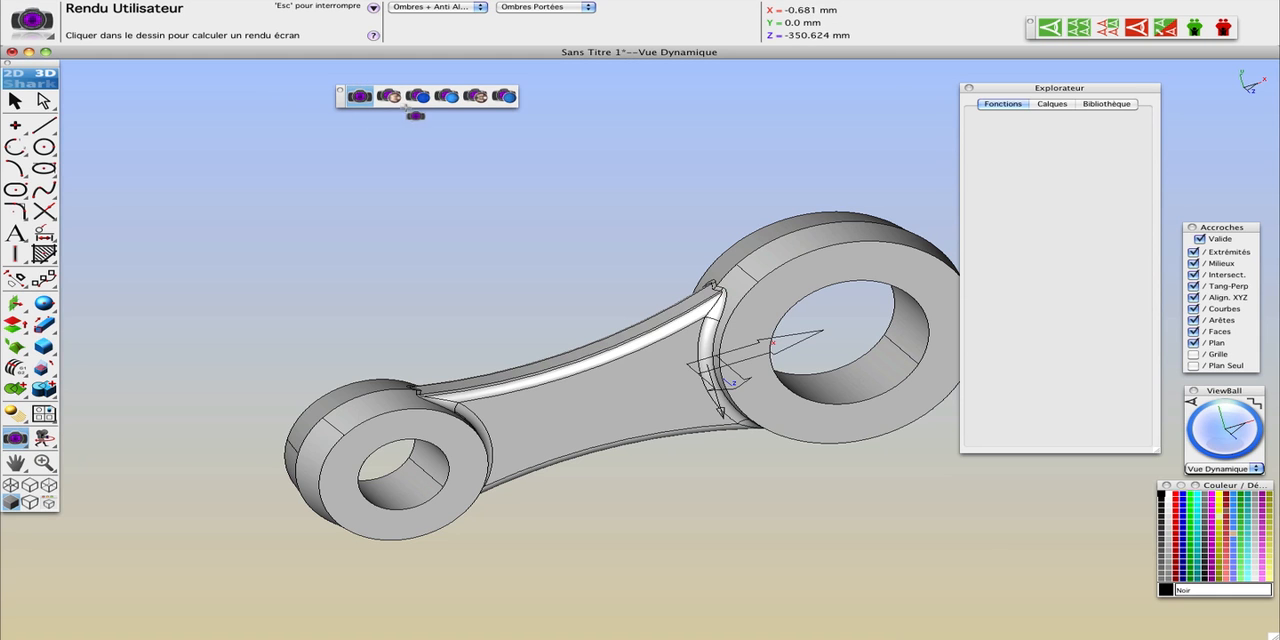
click(389, 96)
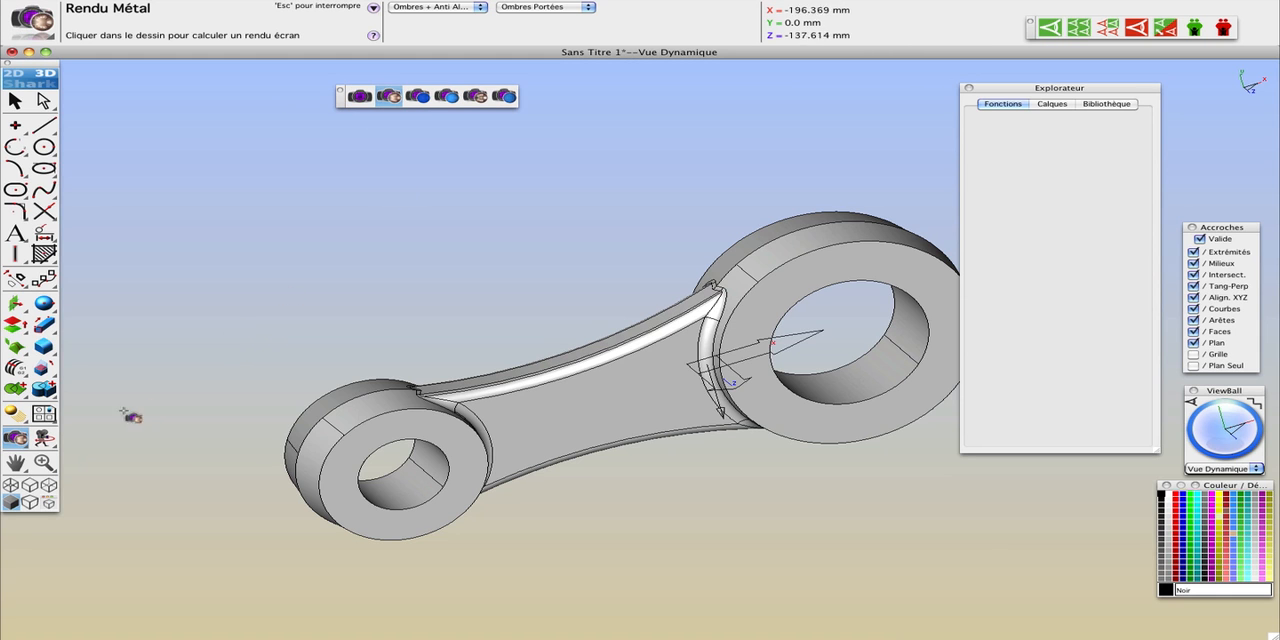
click(219, 362)
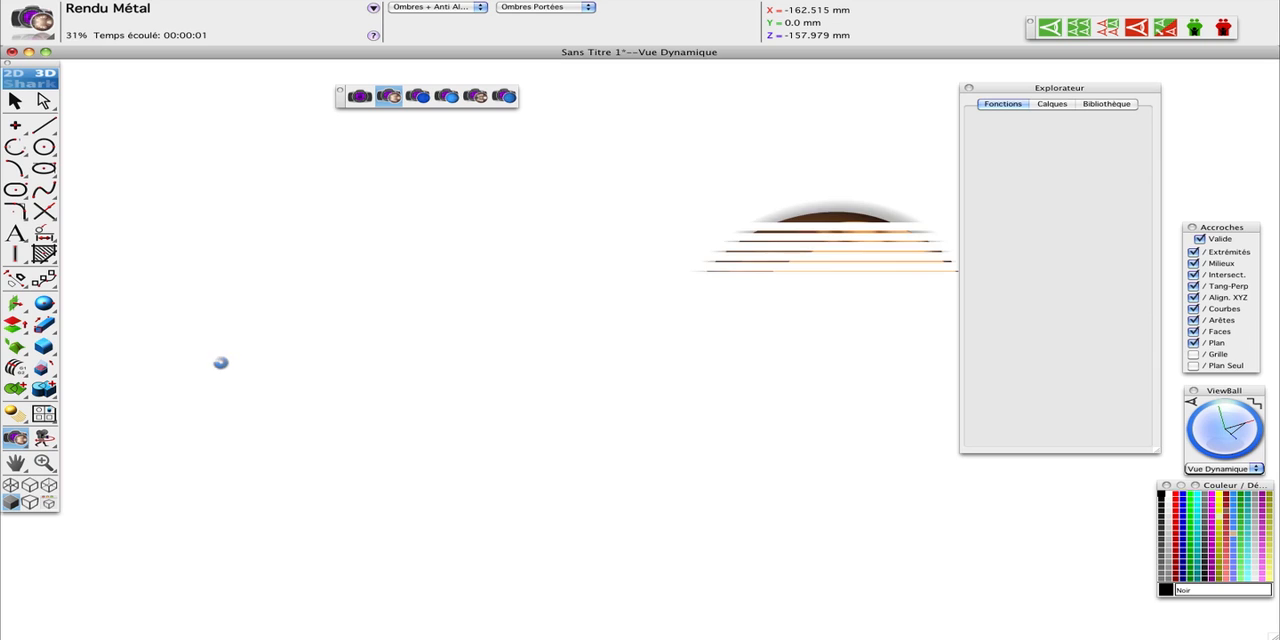